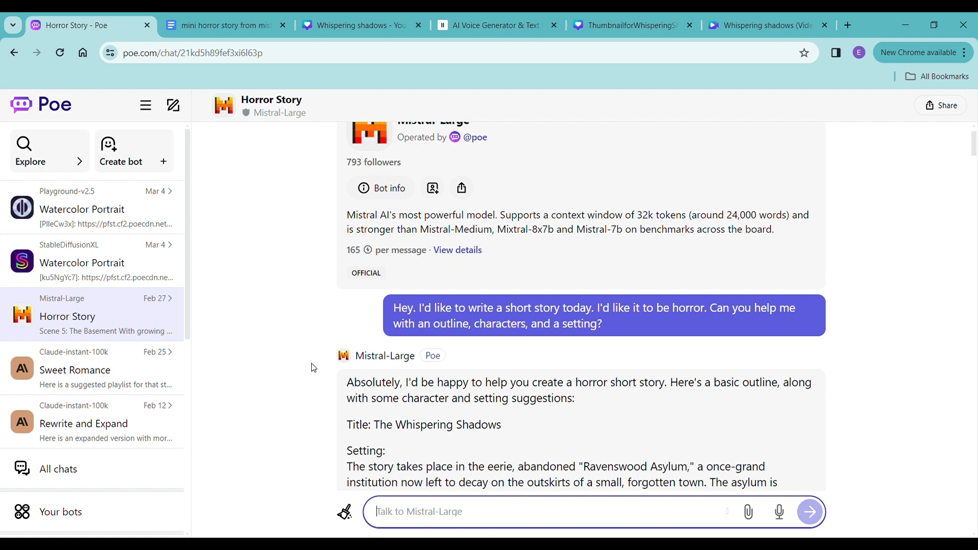
- Review the horror story prompt and Mistral-Large's suggested title, setting and characters in the chat
scroll(299, 365, "down", 5)
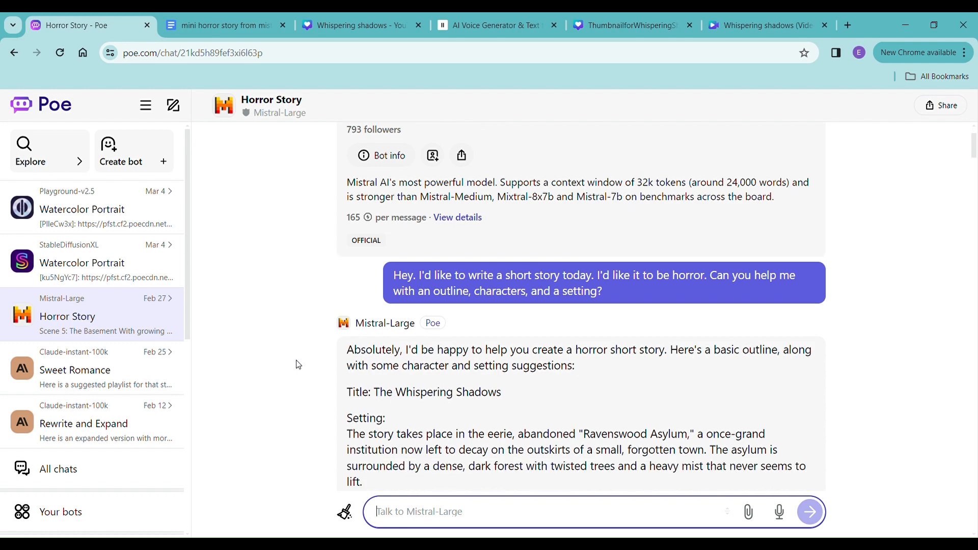
scroll(298, 366, "down", 3)
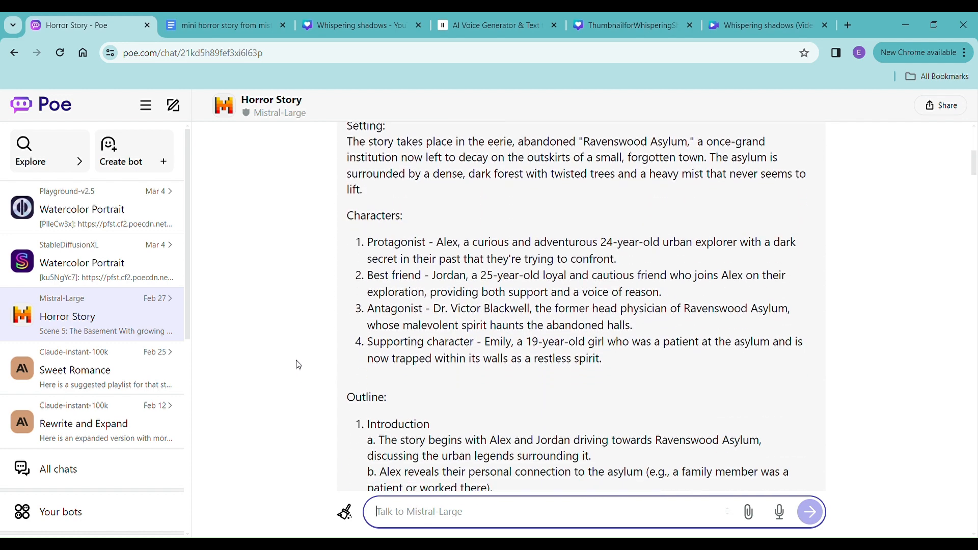
scroll(298, 366, "up", 6)
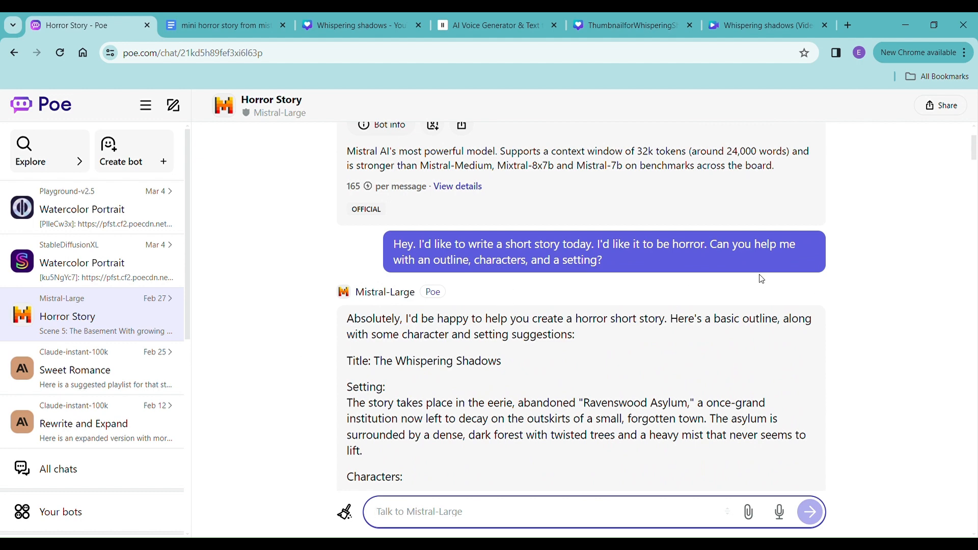
scroll(762, 279, "down", 5)
scroll(762, 278, "up", 3)
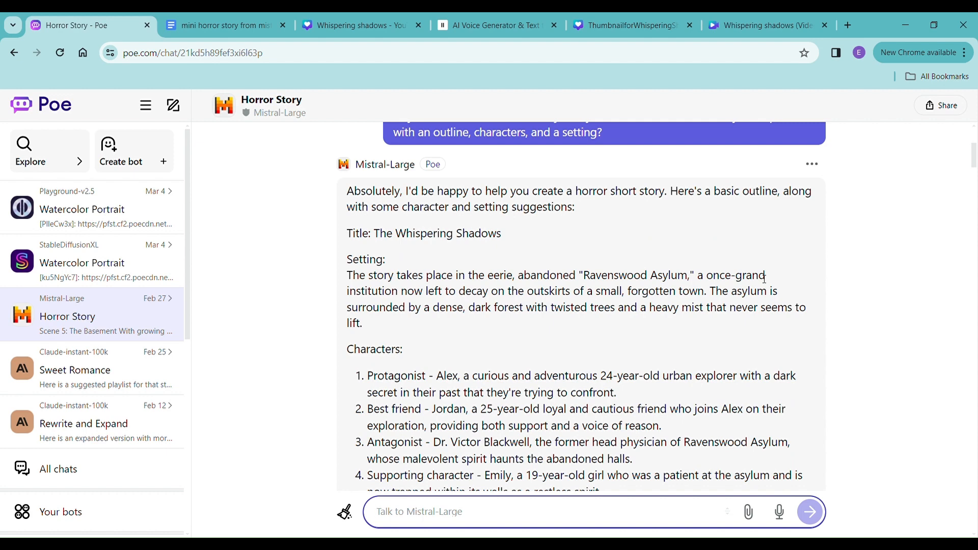
scroll(764, 278, "up", 1)
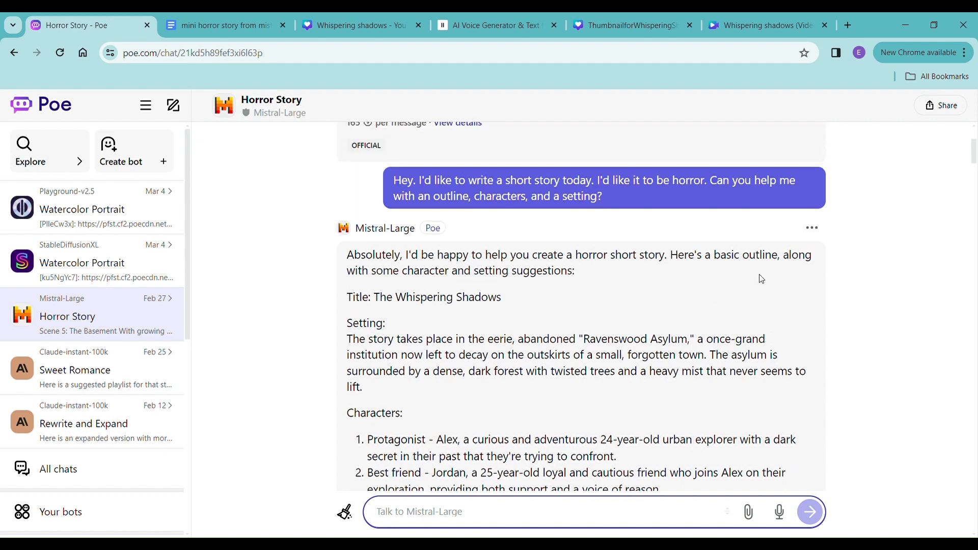
scroll(762, 279, "down", 15)
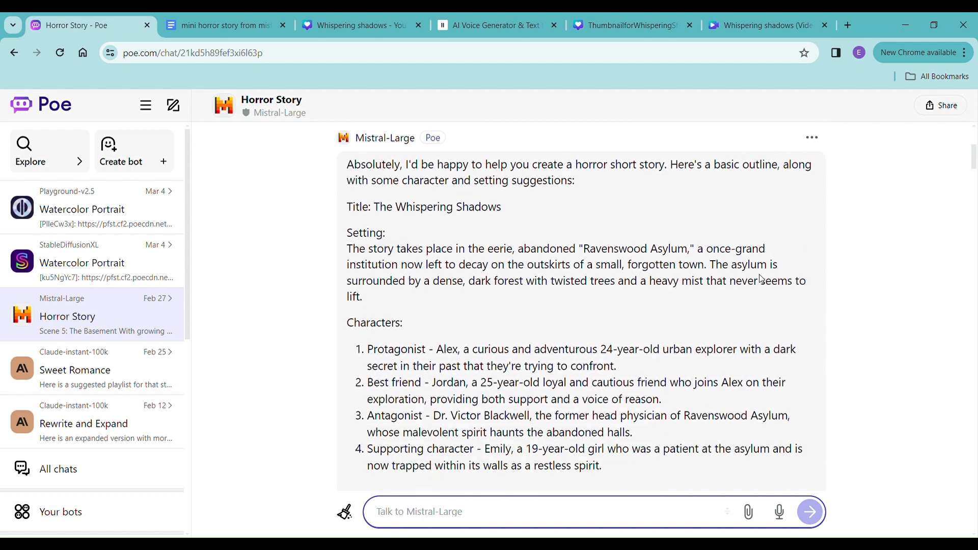
- Read on through the scene beats for the first and second parts and the drafted story scenes
scroll(762, 279, "down", 15)
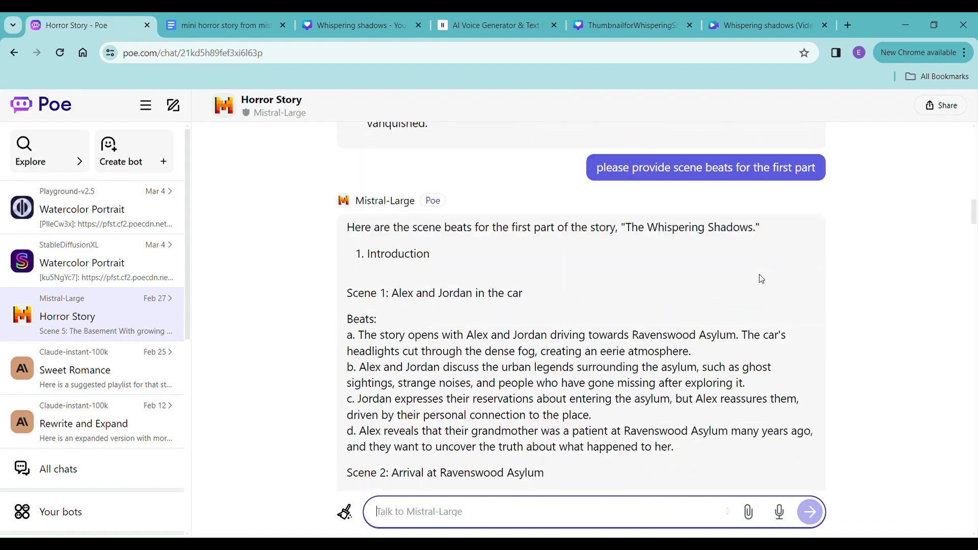
scroll(764, 280, "down", 15)
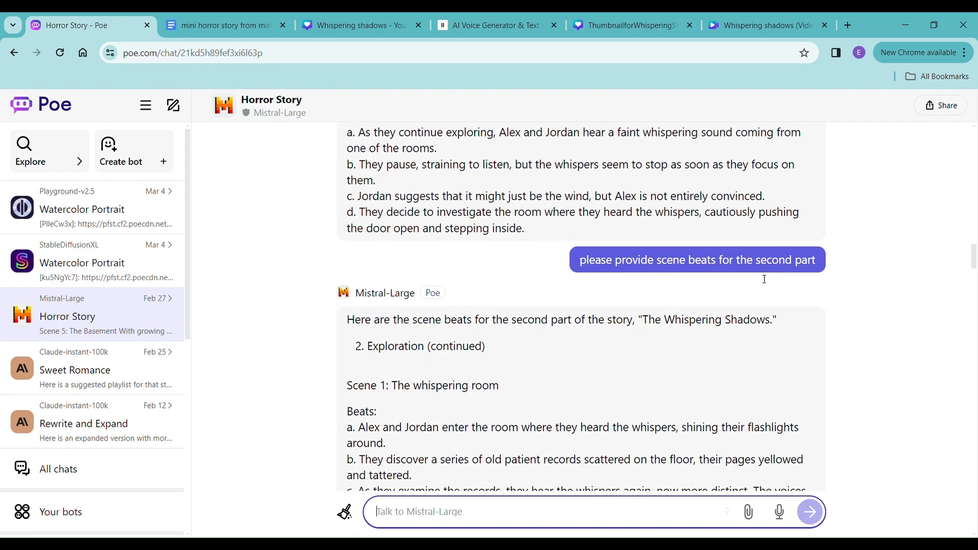
scroll(764, 279, "down", 15)
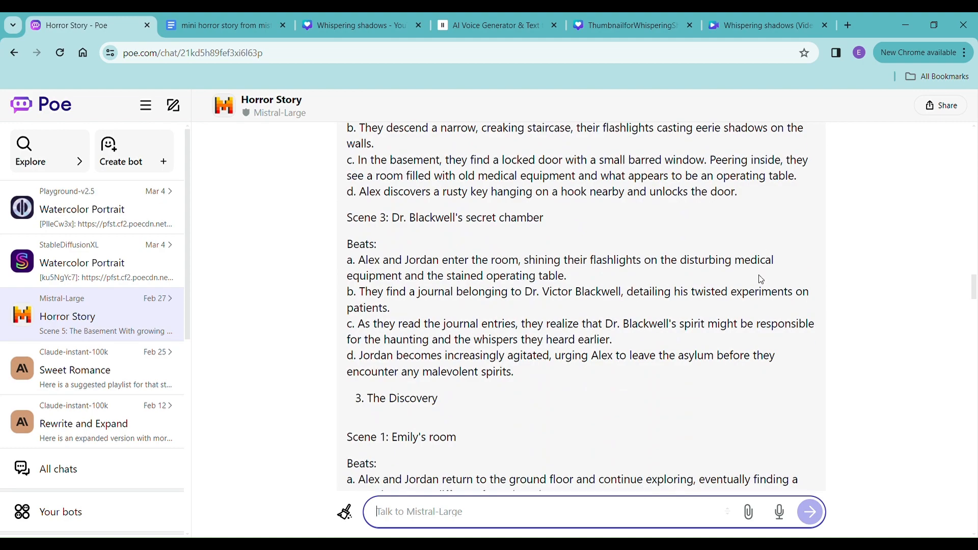
scroll(763, 279, "down", 15)
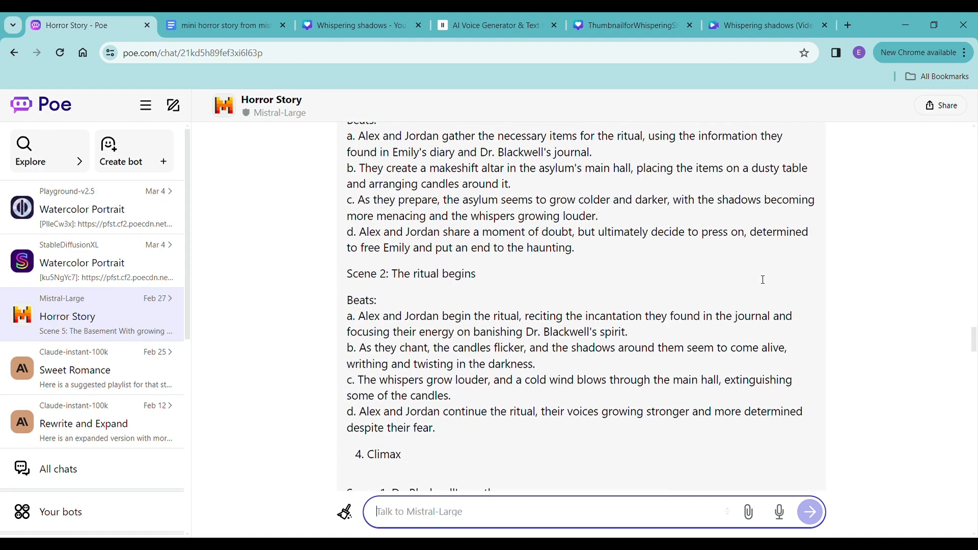
scroll(758, 275, "down", 7)
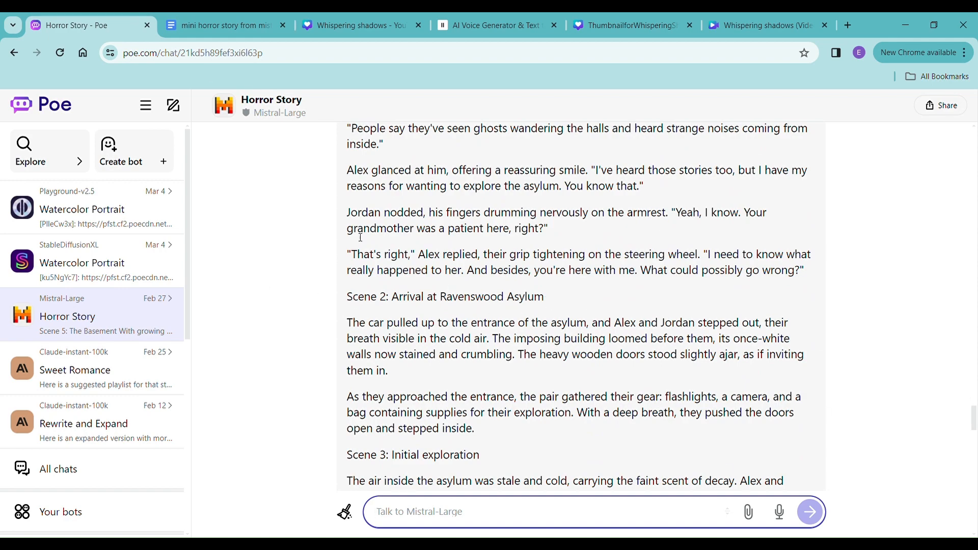
- Switch to the Google Docs story document and compare its opening with the scene draft in the Poe chat
left_click(224, 25)
scroll(487, 365, "up", 20)
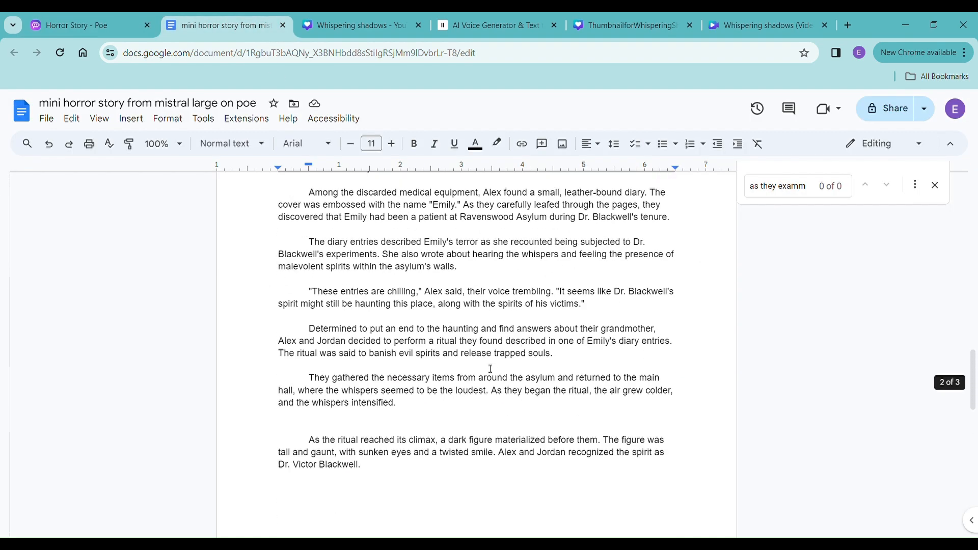
scroll(490, 369, "up", 2)
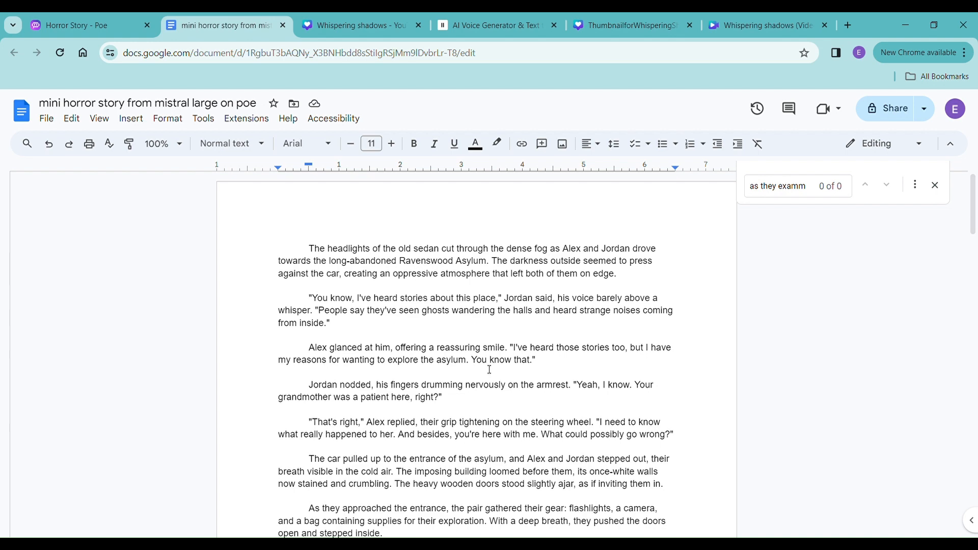
left_click(100, 27)
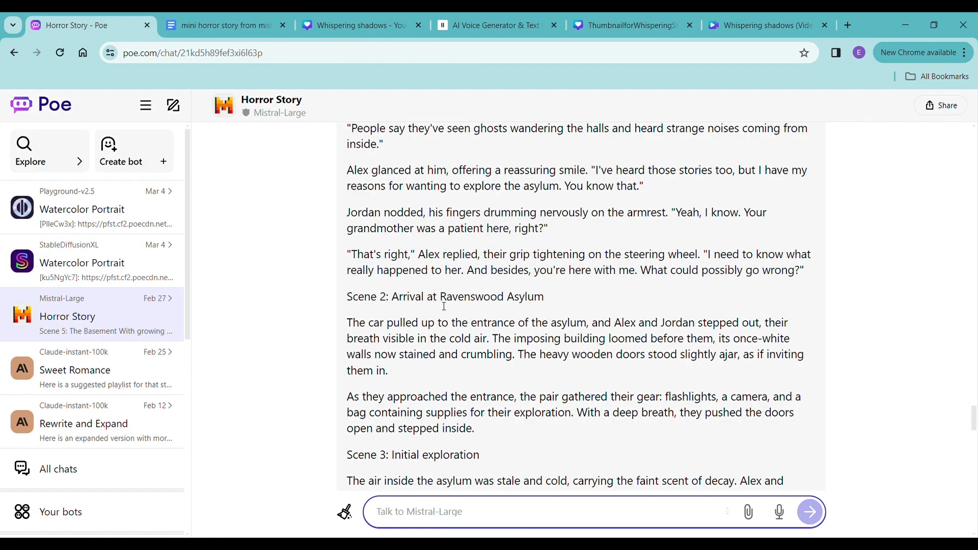
left_click(219, 23)
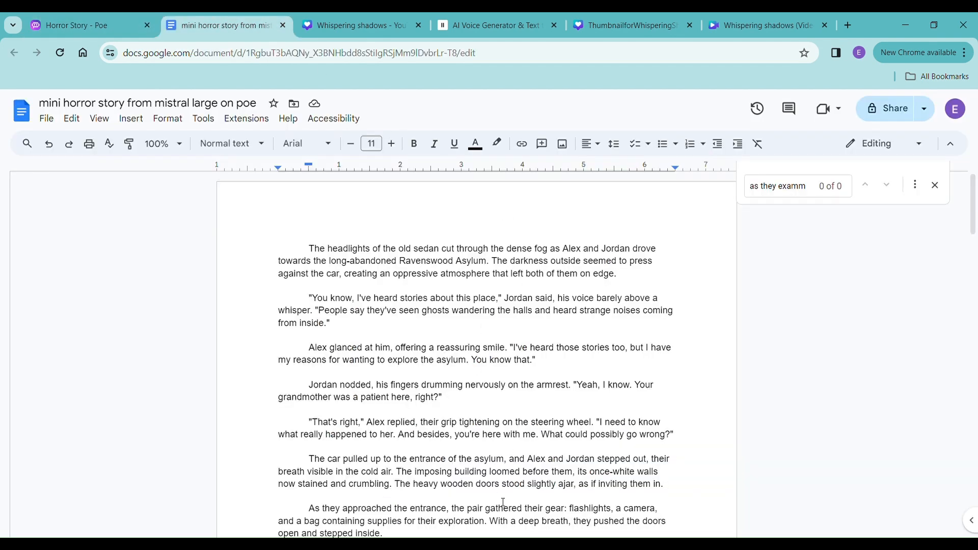
- Close the document's text search and read the story through to its ending and back to the beginning
scroll(493, 333, "down", 4)
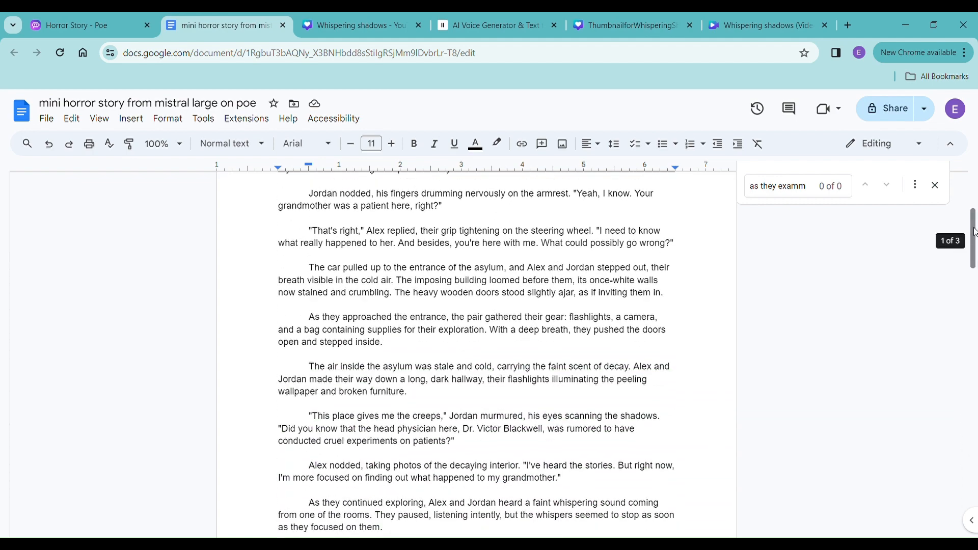
left_click(935, 186)
scroll(530, 327, "down", 4)
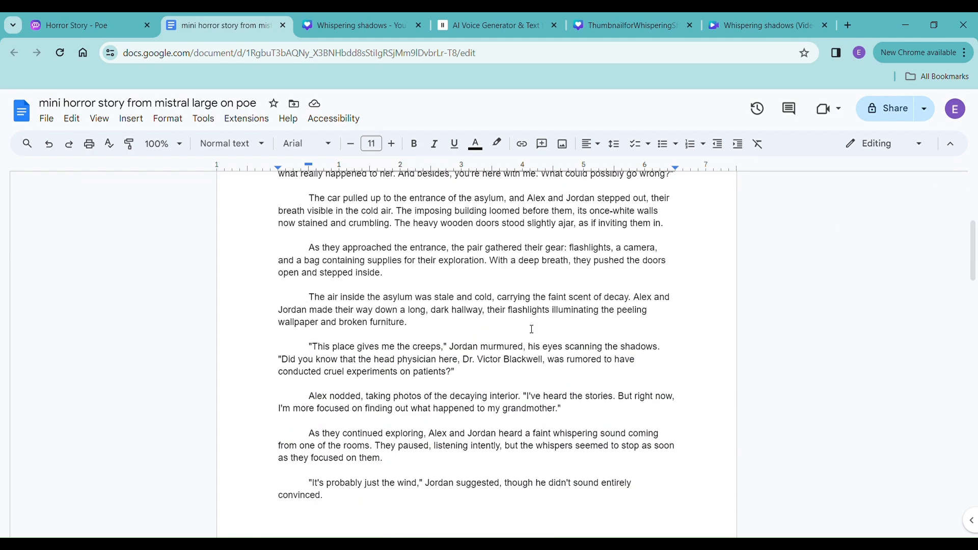
scroll(491, 301, "down", 20)
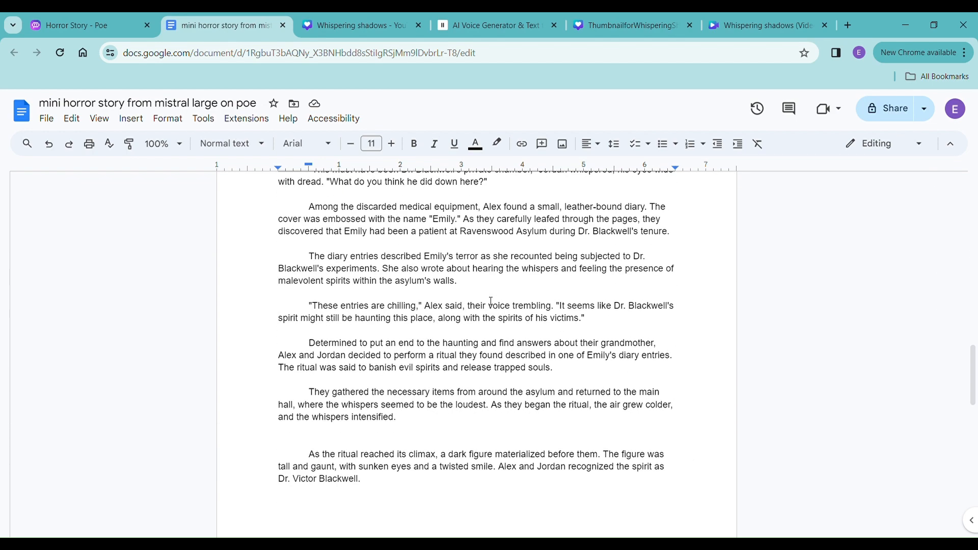
scroll(491, 301, "down", 7)
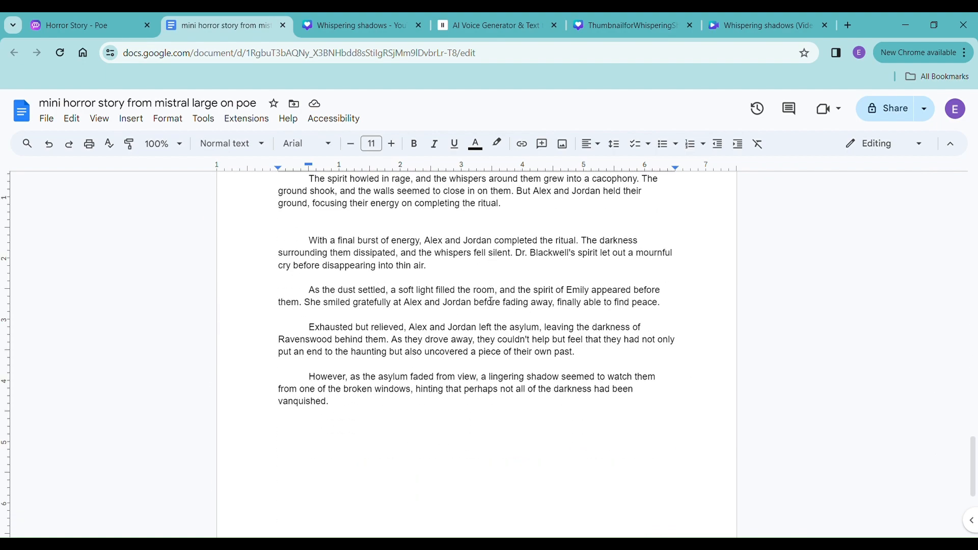
scroll(493, 307, "down", 4)
scroll(493, 311, "up", 18)
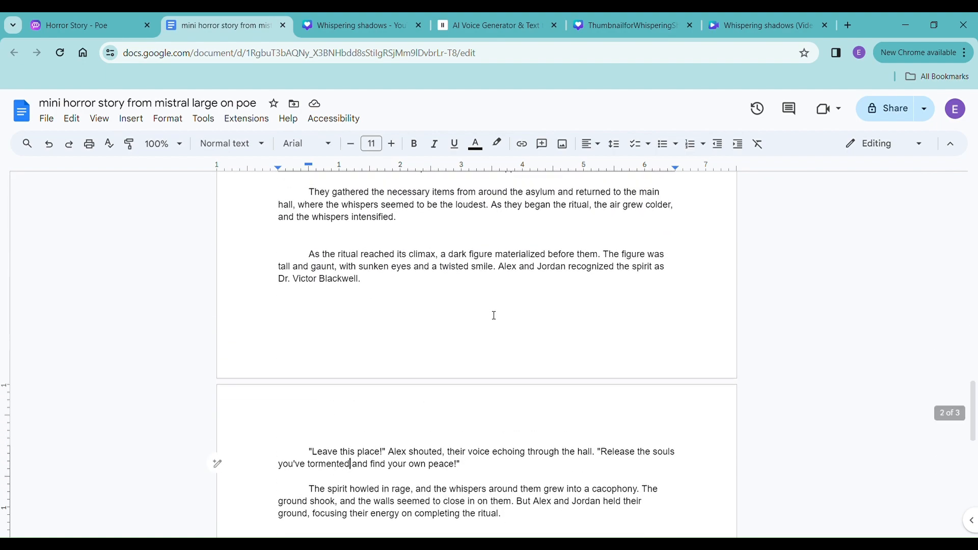
scroll(493, 316, "up", 16)
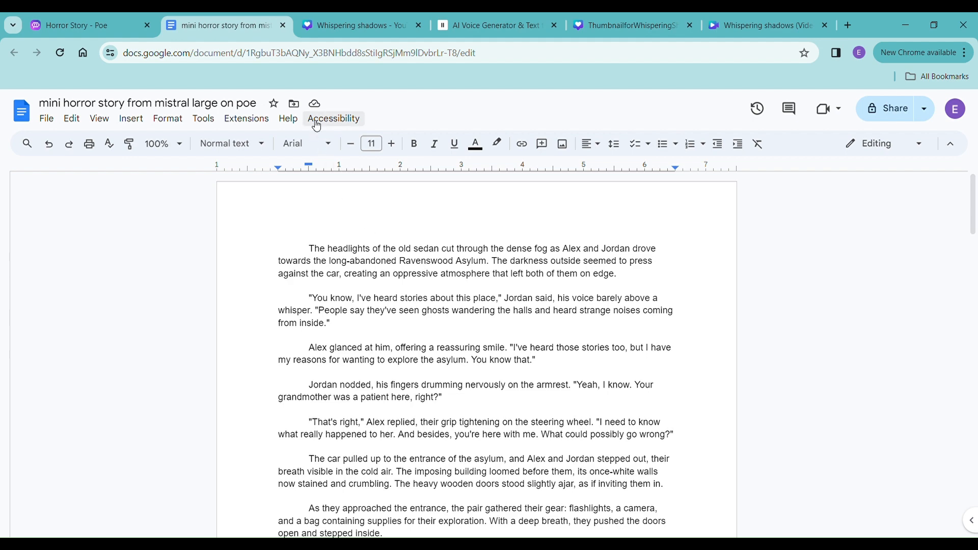
- Switch to the Whispering shadows title design in Canva and show its Resize & Magic Switch options
left_click(344, 35)
key("ctrl+w")
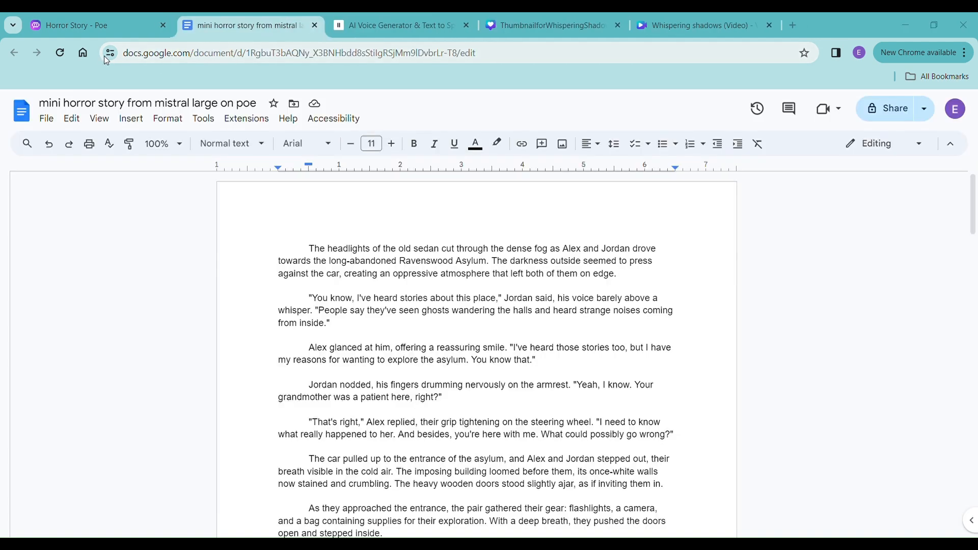
key("ctrl+shift+t")
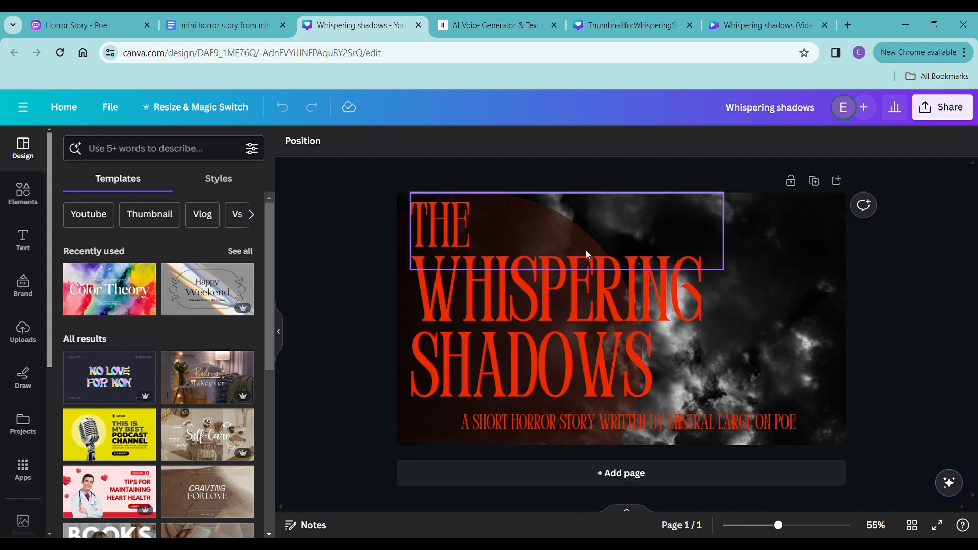
left_click(200, 114)
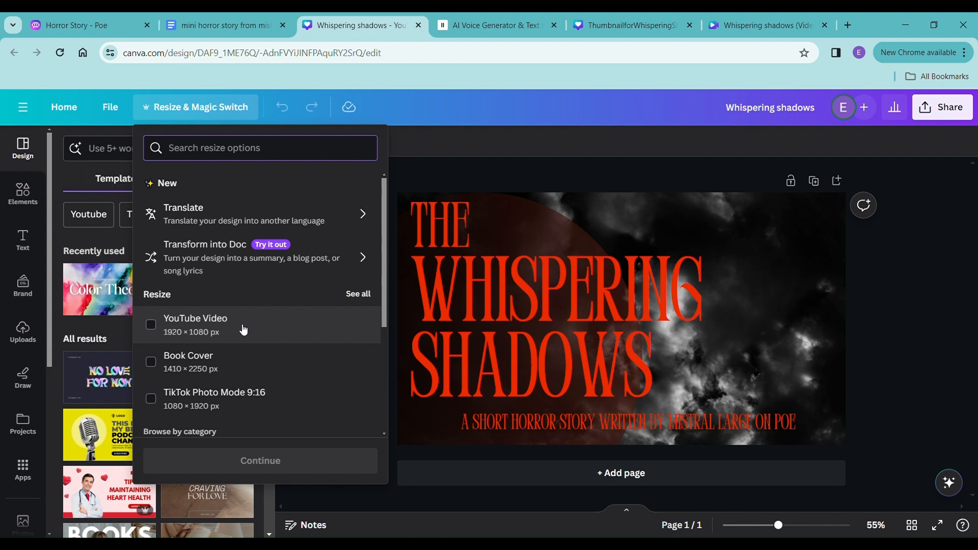
- Switch to ElevenLabs and review the text-to-speech settings, the entered text and the generated narration clips
left_click(490, 24)
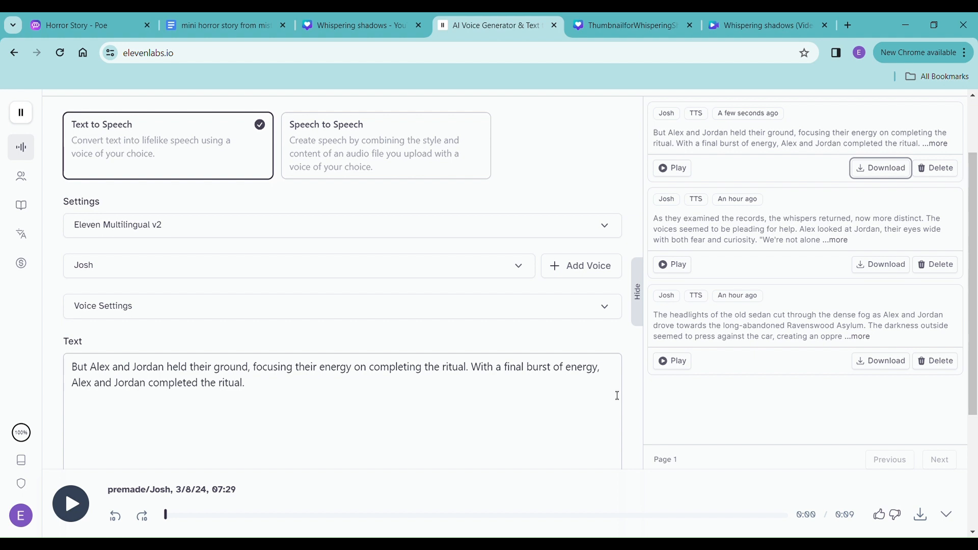
scroll(637, 344, "down", 1)
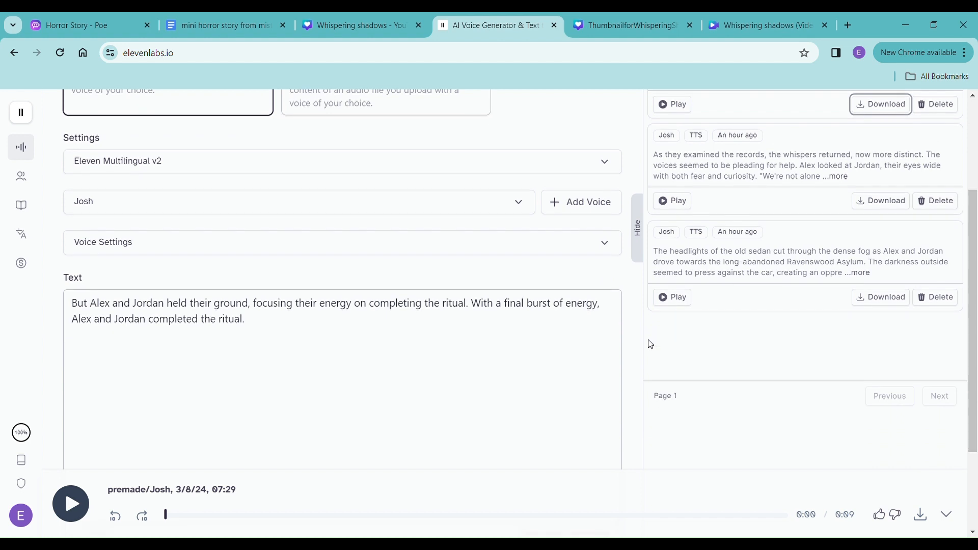
scroll(651, 346, "down", 2)
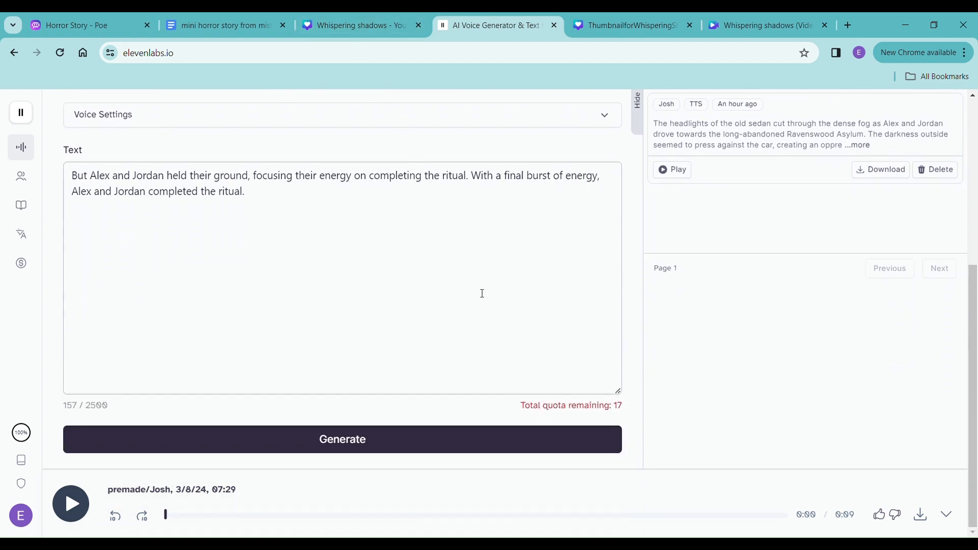
scroll(482, 293, "up", 1)
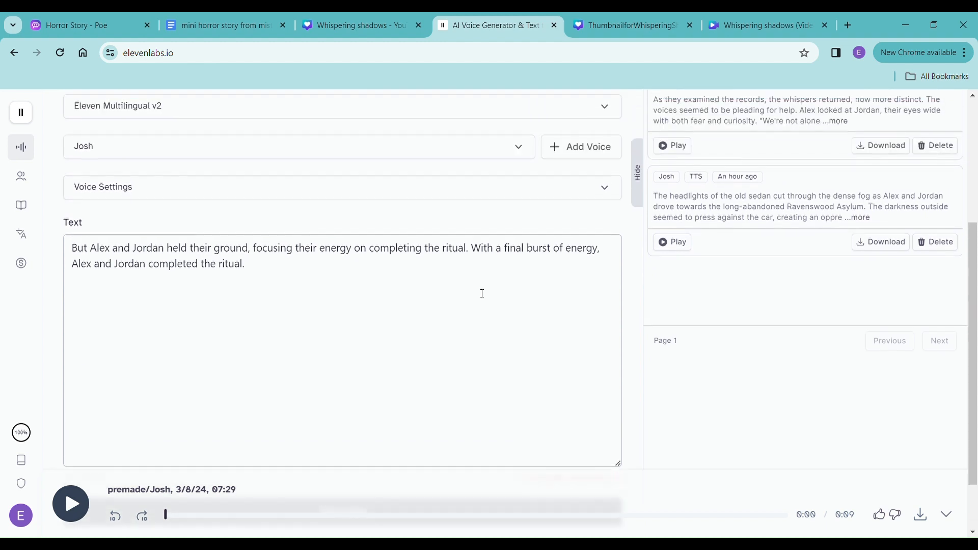
scroll(481, 292, "up", 3)
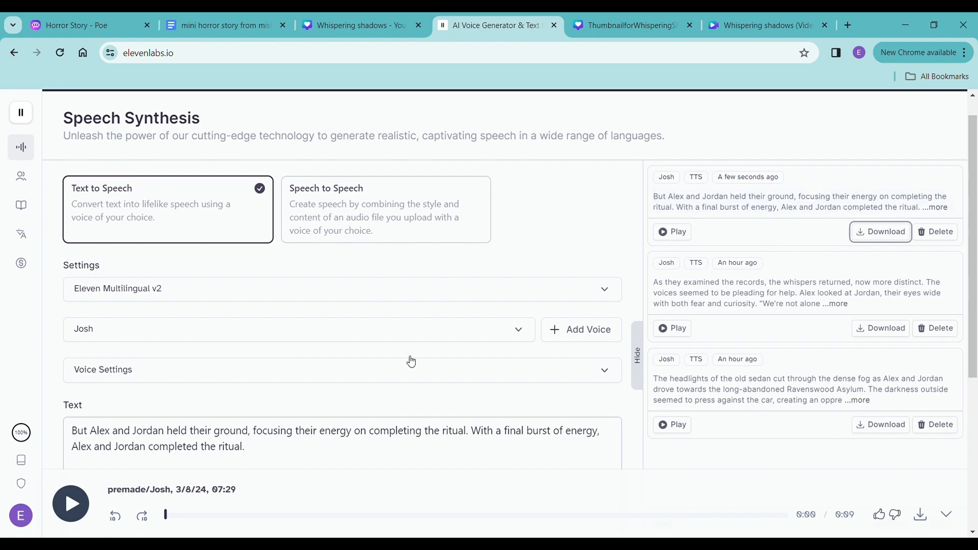
- Return to the Google Docs story and look over its text through the final page
left_click(227, 26)
scroll(437, 435, "down", 20)
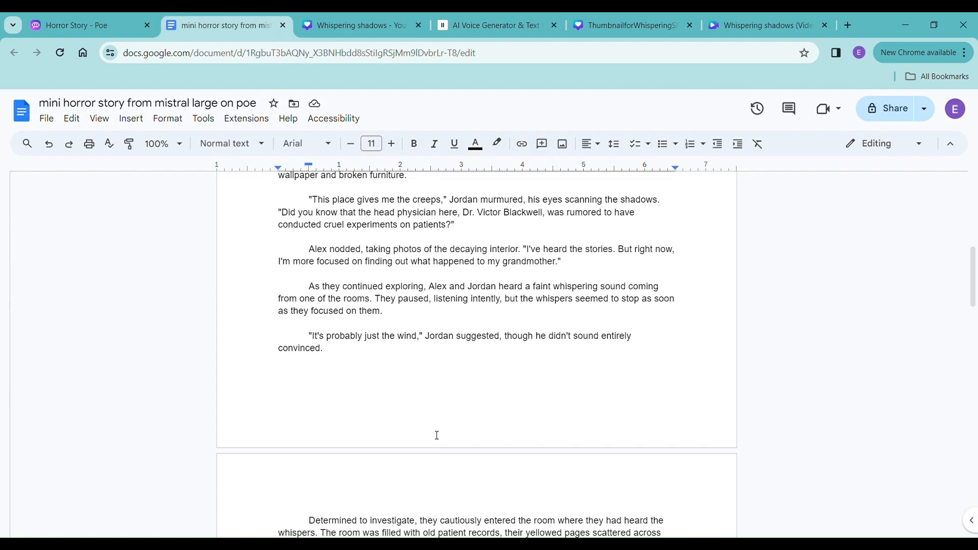
scroll(437, 436, "up", 2)
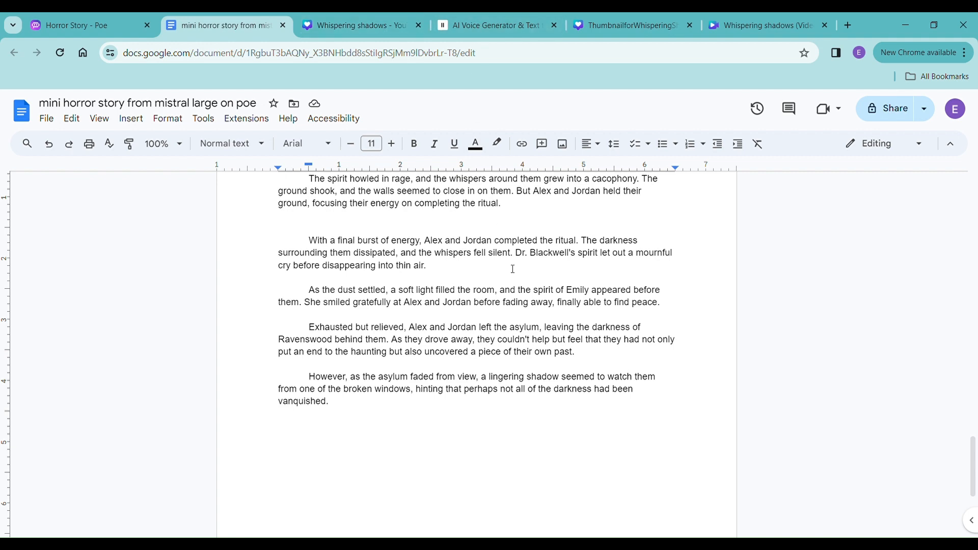
- Go back to ElevenLabs, play the narration clip beginning "The headlights of the old sedan" and pause it
left_click(526, 31)
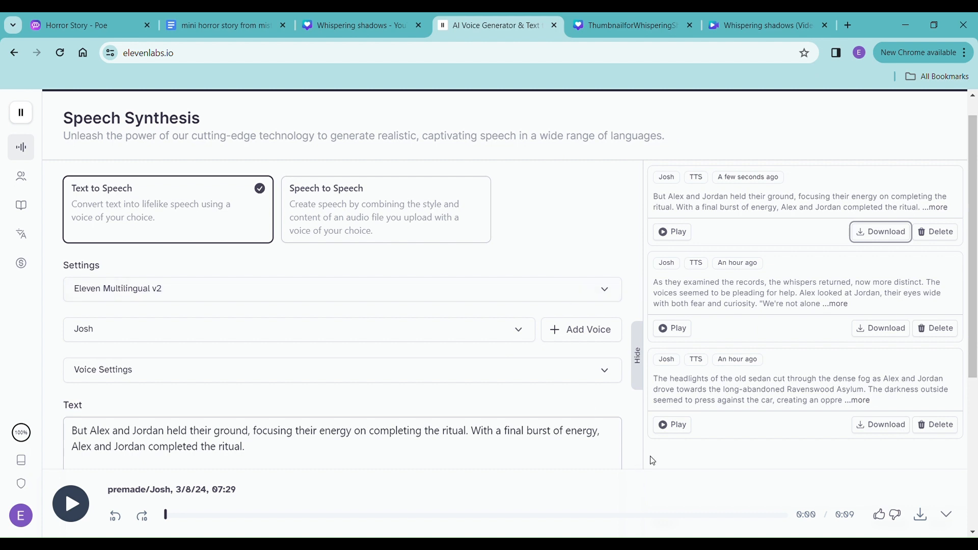
left_click(672, 433)
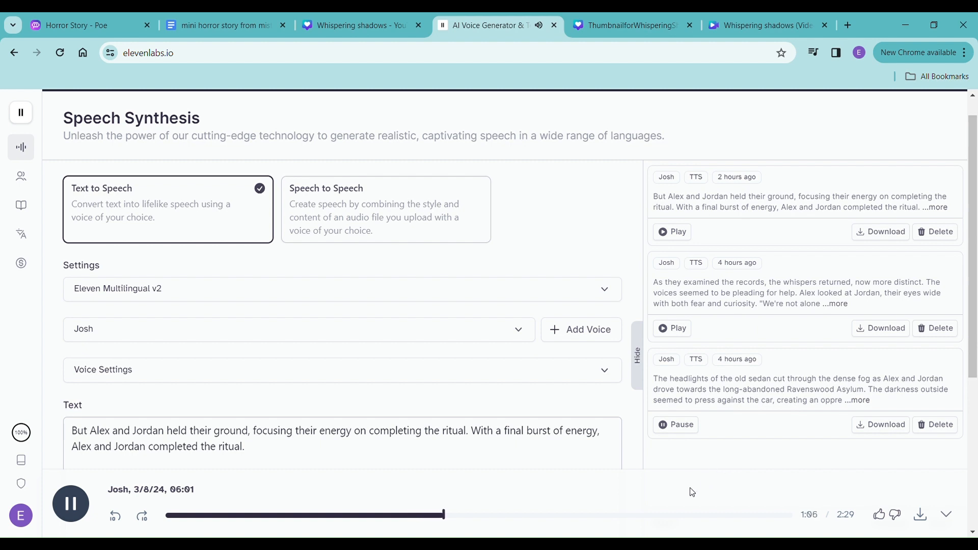
left_click(73, 509)
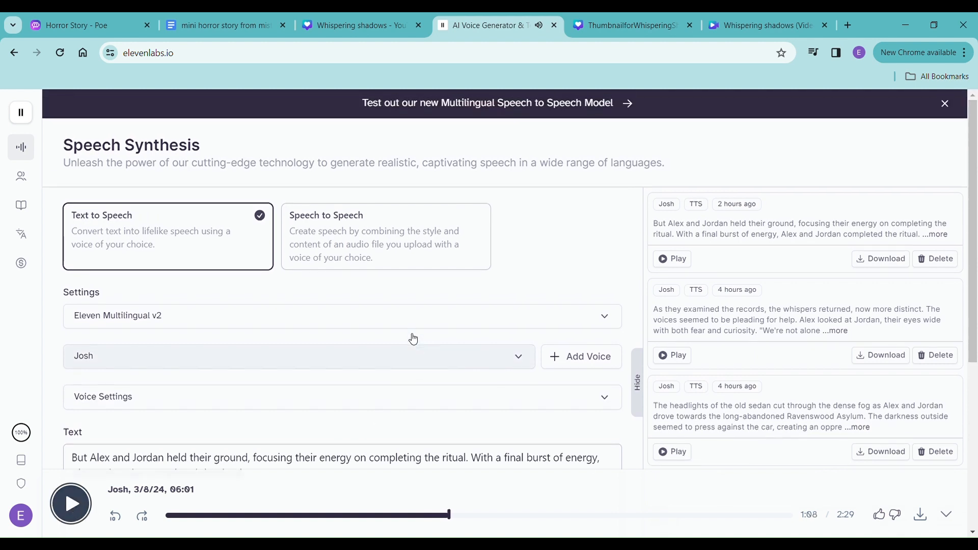
- Preview the Thomas, Harry and Jessie voices from the voice list, keeping Josh as the selected voice
left_click(527, 363)
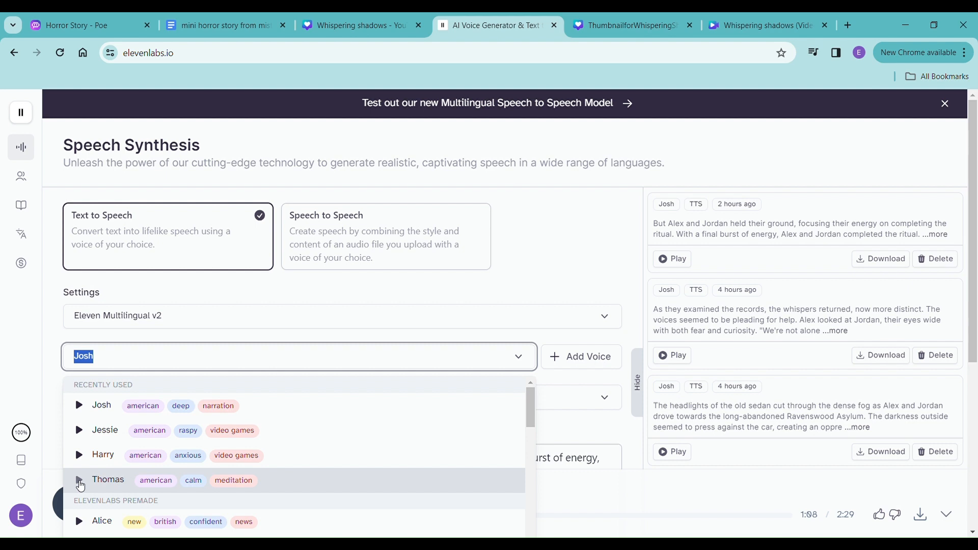
left_click(80, 484)
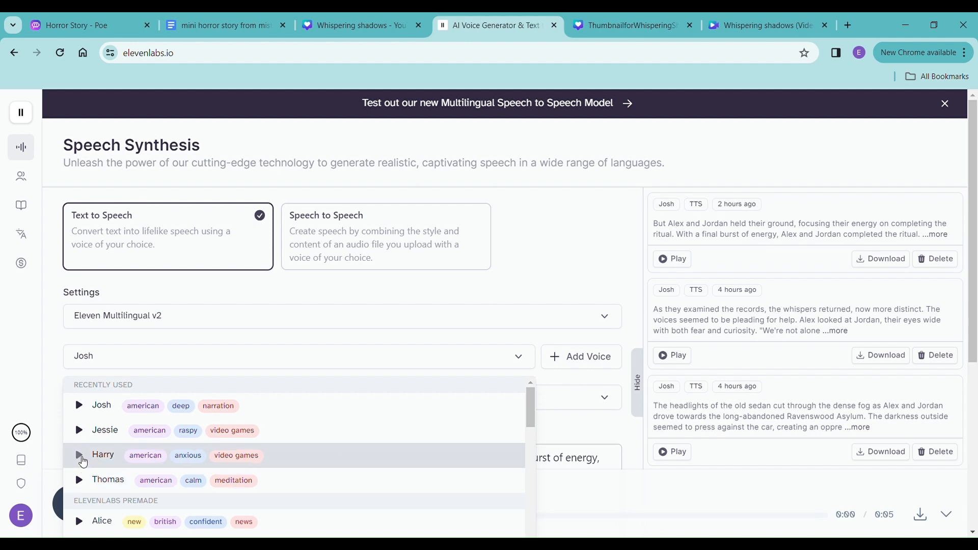
left_click(81, 456)
left_click(80, 431)
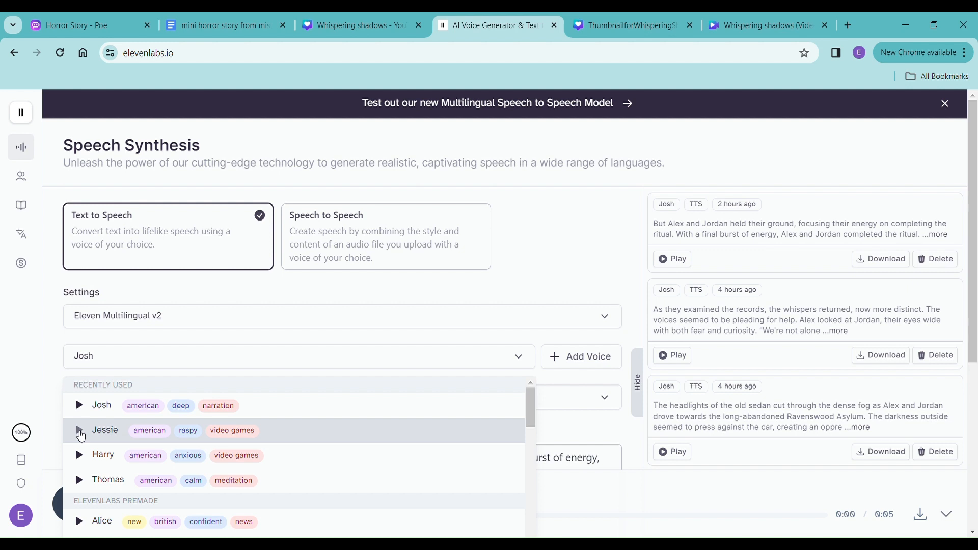
left_click(584, 486)
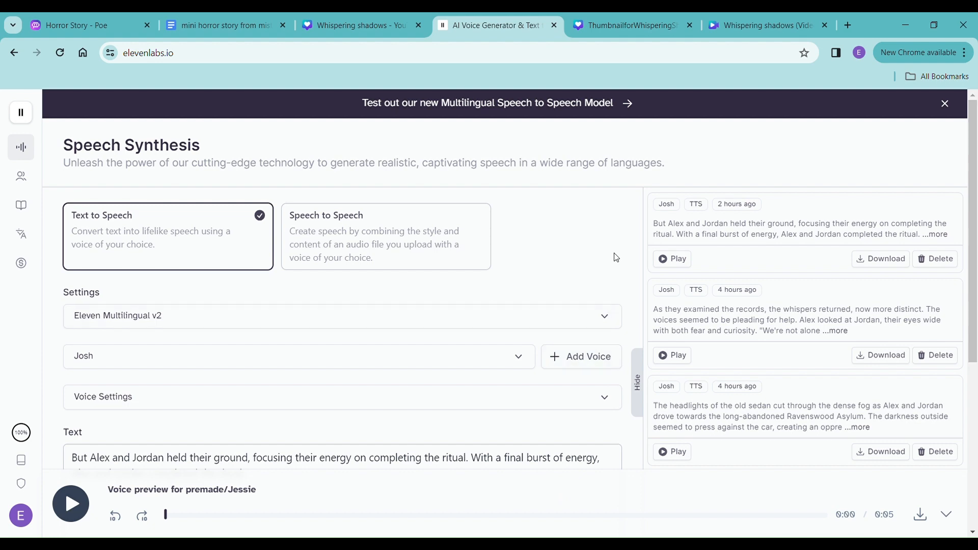
- Look at the Canva title and thumbnail designs and browse the ThumbnailforWhisperingShadowsVideo design's resize options through the categories
left_click(648, 33)
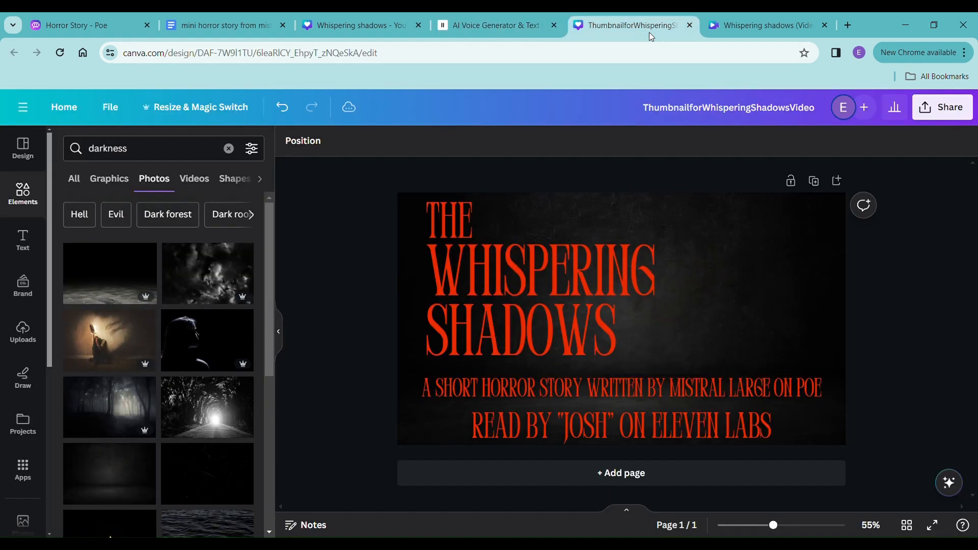
left_click(342, 35)
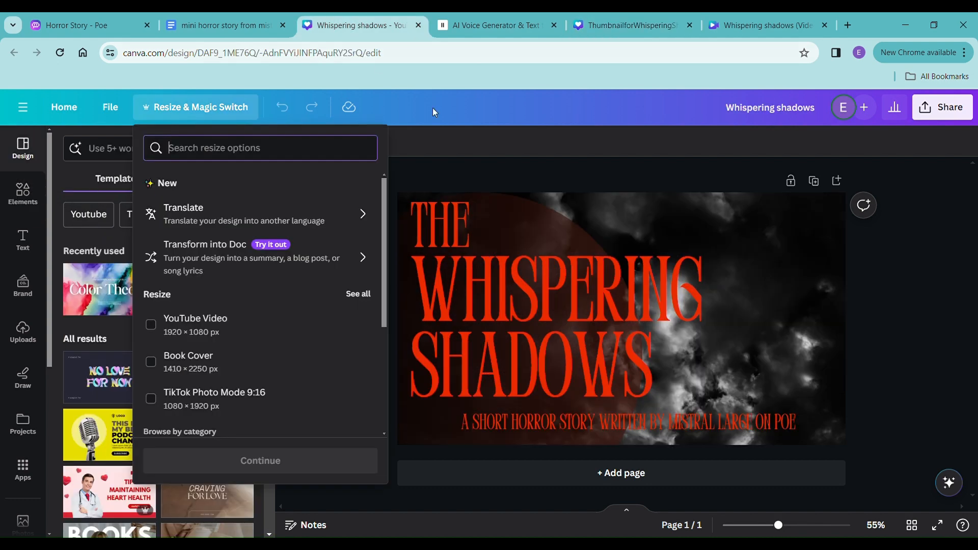
left_click(645, 24)
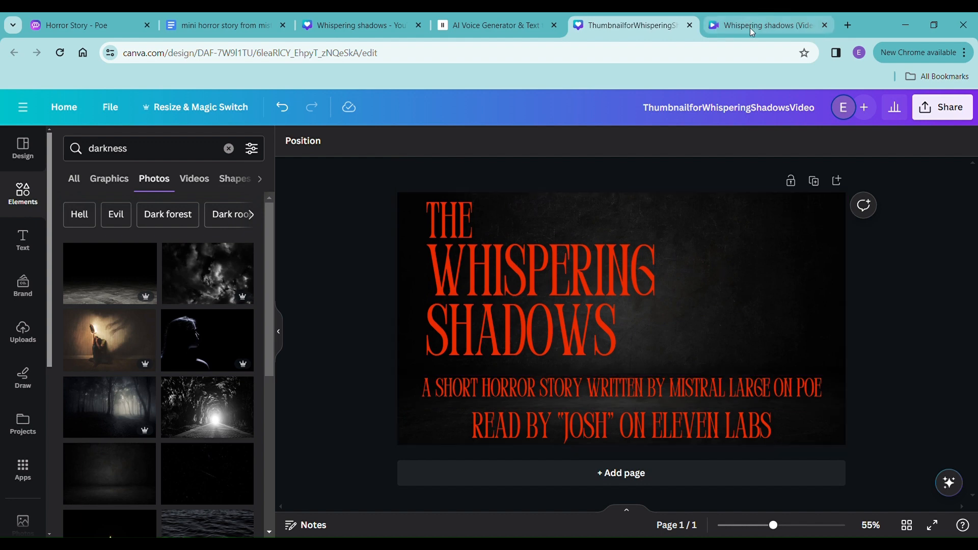
left_click(222, 116)
scroll(237, 287, "down", 3)
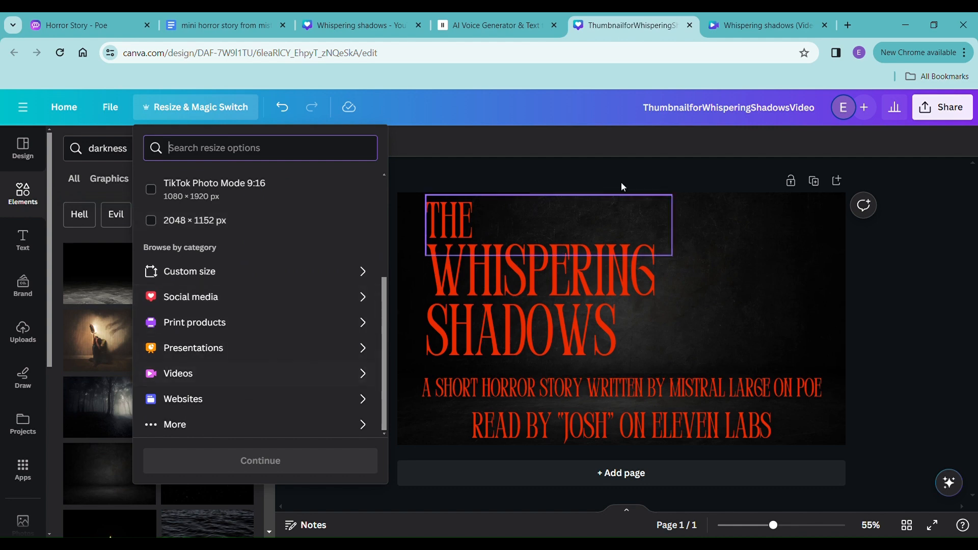
- In the Whispering shadows (Video) Canva design, add the uploaded ElevenLabs_2024-03-08T12_01 narration under the title page and extend that page to 3.0 seconds
left_click(746, 25)
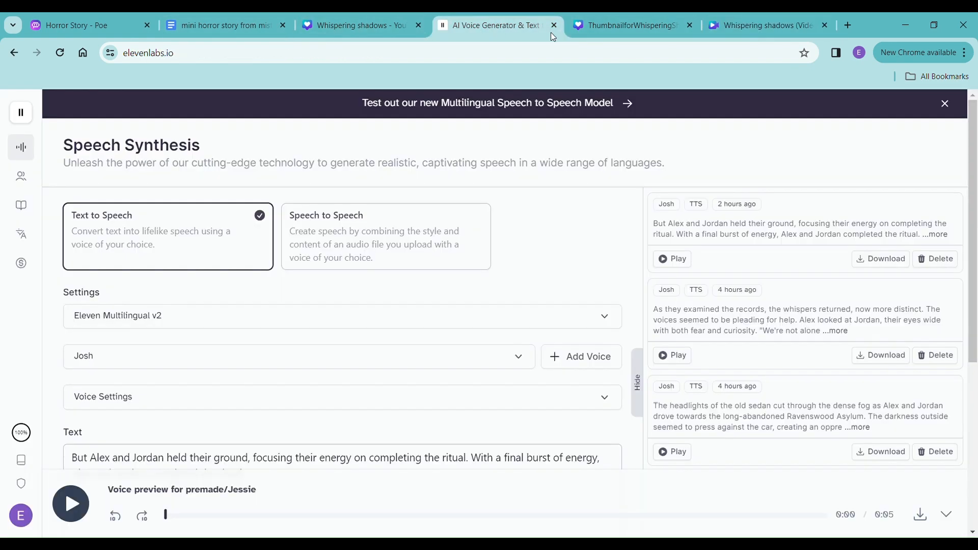
left_click(542, 31)
left_click(742, 23)
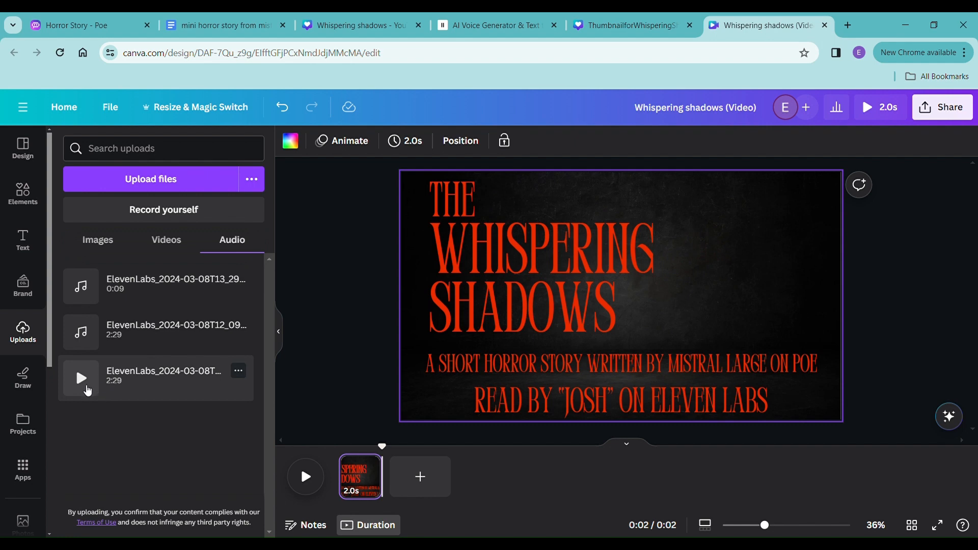
left_click(87, 390)
left_click_drag(123, 384, 357, 516)
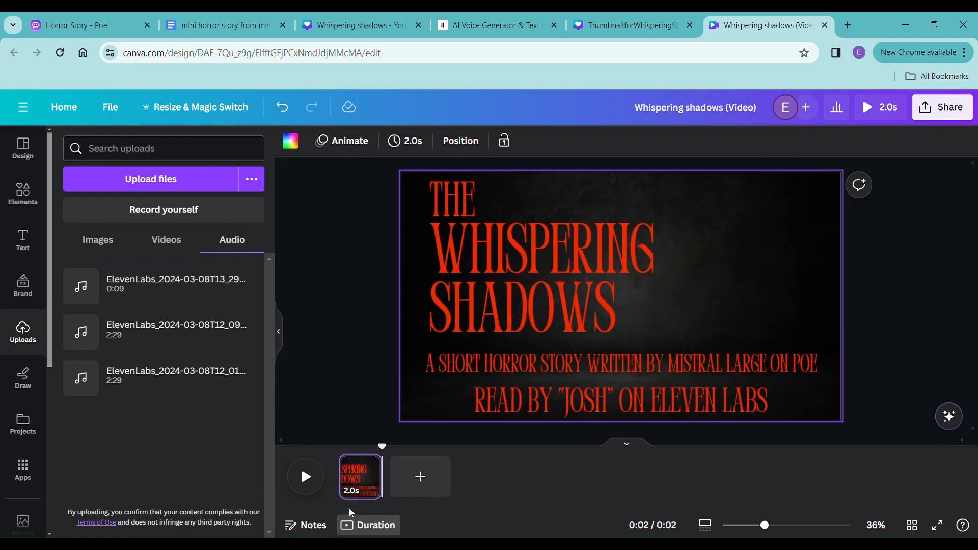
left_click_drag(159, 381, 358, 495)
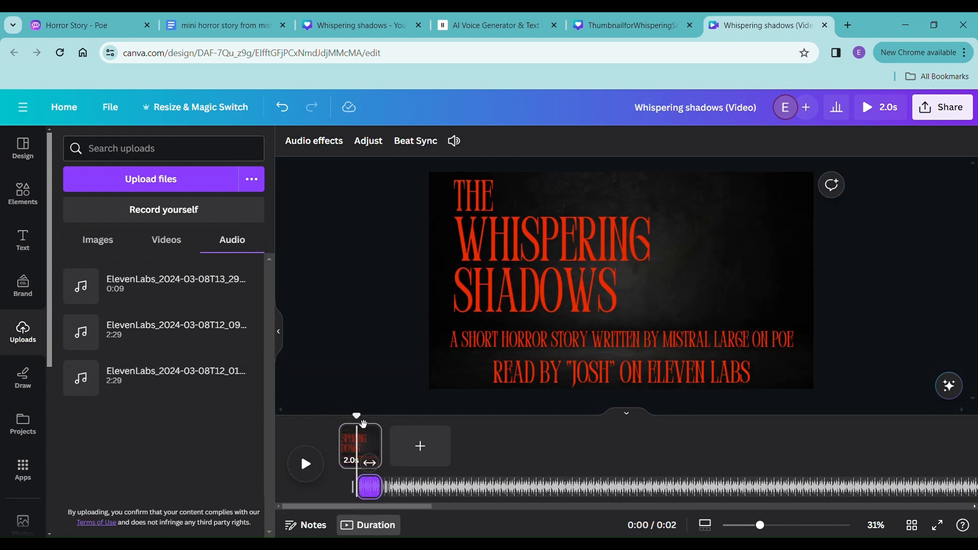
left_click_drag(362, 425, 356, 426)
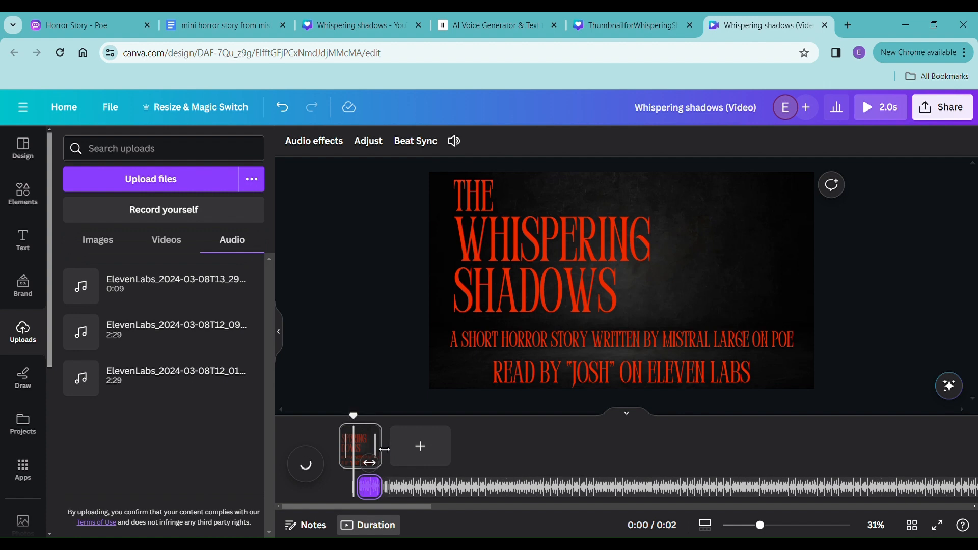
left_click_drag(384, 449, 399, 453)
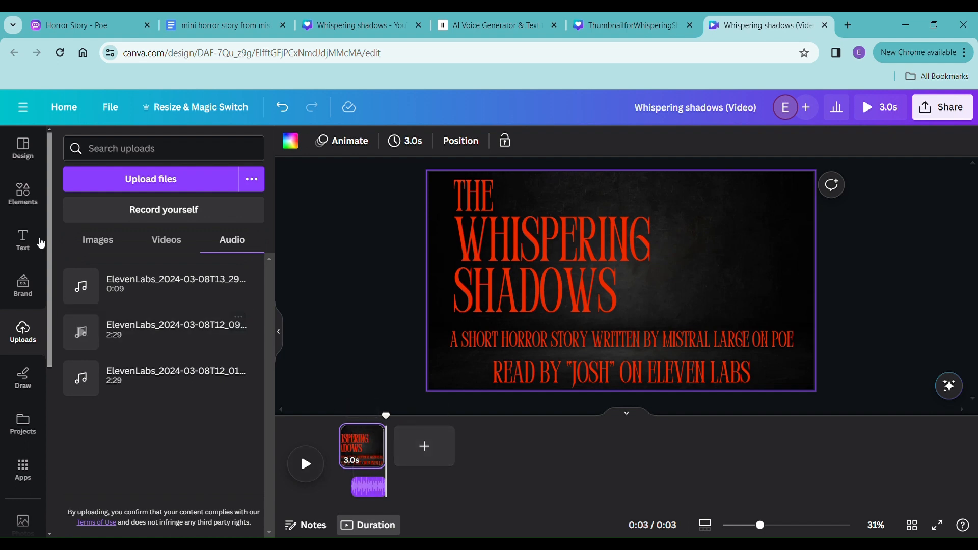
- Search the elements library for "car driving toward asylum" and show all matching videos
left_click(23, 202)
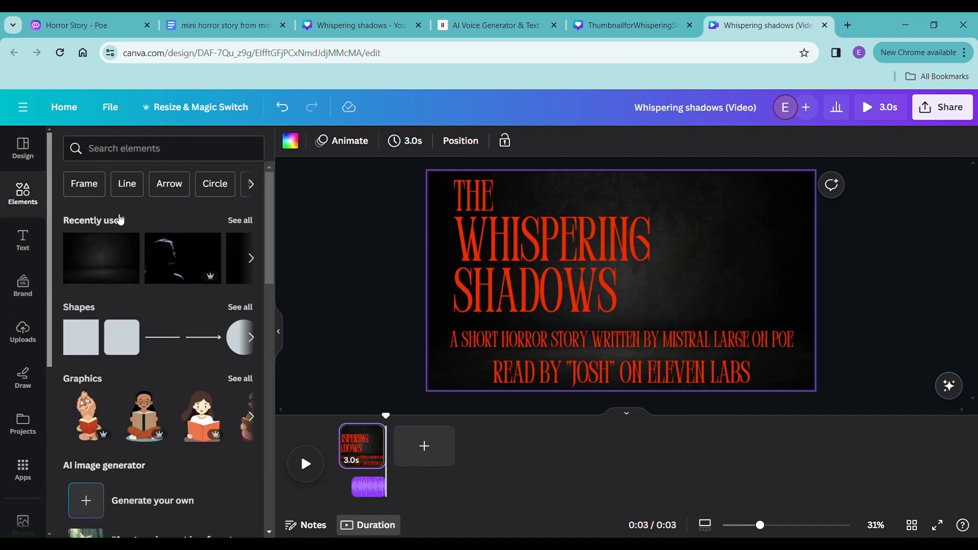
left_click(141, 155)
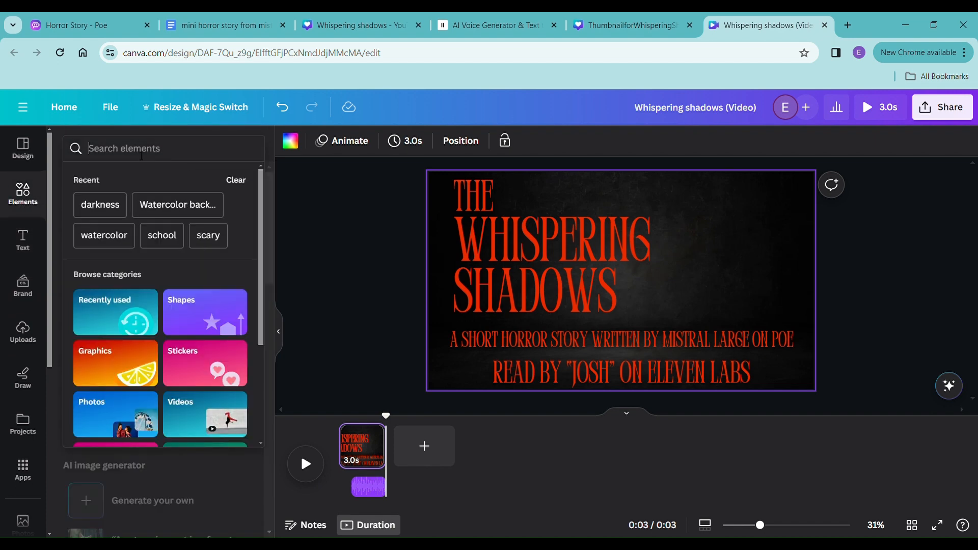
scroll(21, 400, "down", 4)
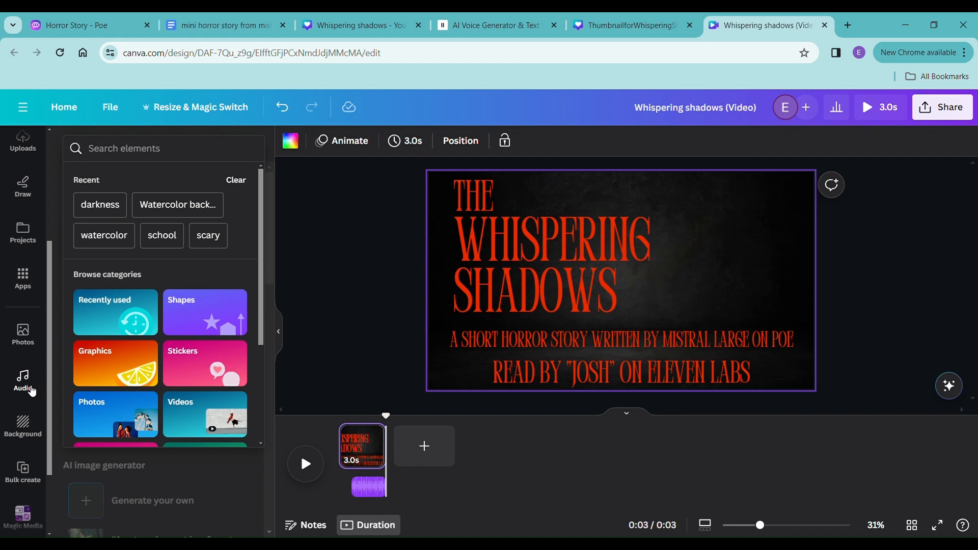
scroll(32, 394, "up", 1)
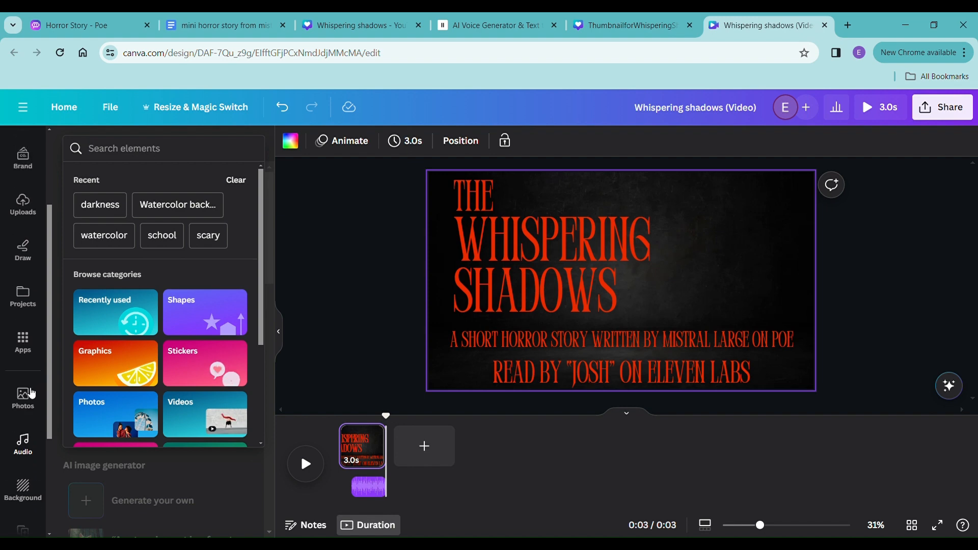
scroll(31, 394, "up", 2)
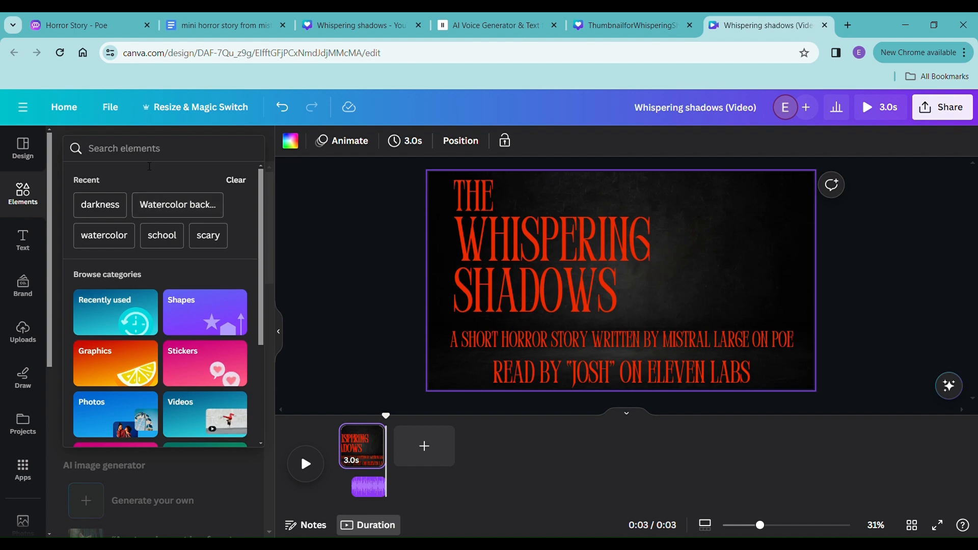
type("car d")
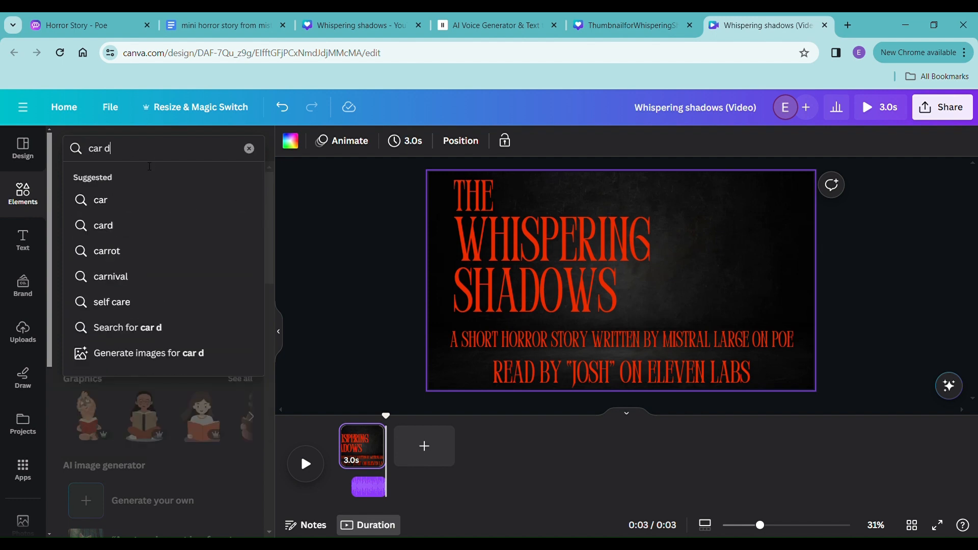
type("riving toward a")
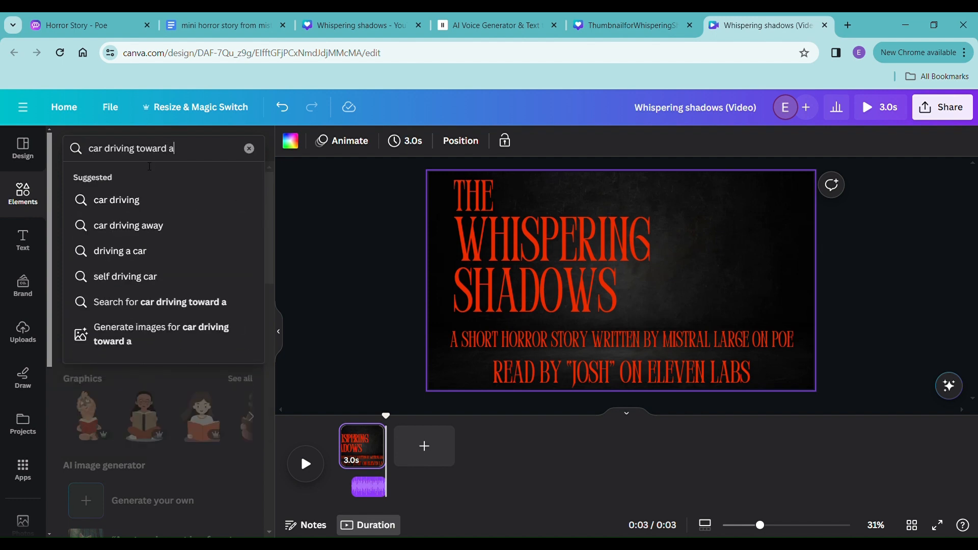
type("sylum")
key("Return")
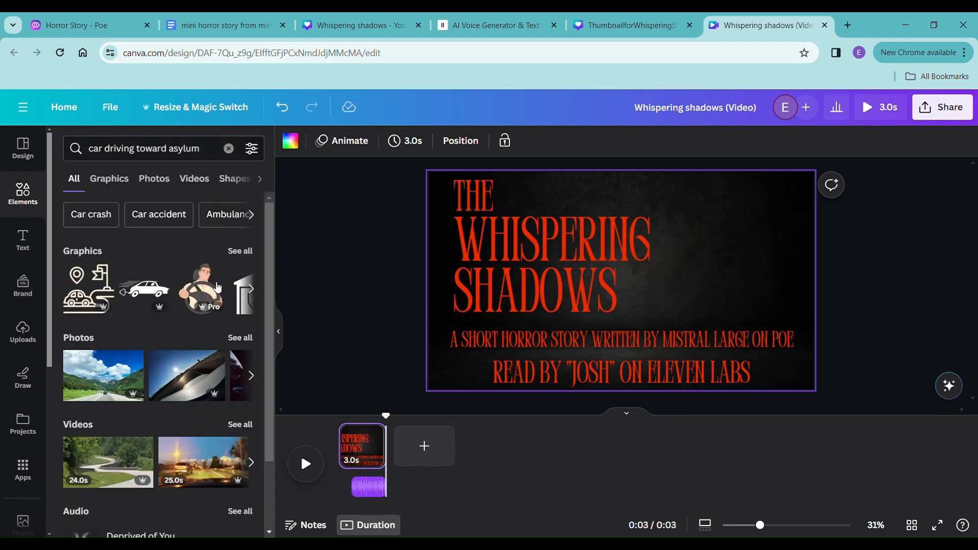
left_click(239, 425)
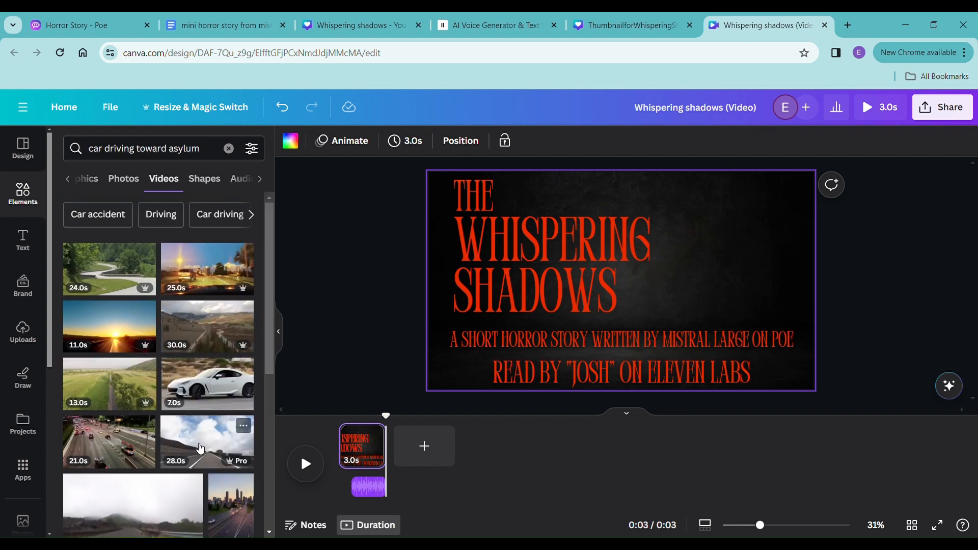
- Add the 29-second dark car side-mirror video as a new page after the title page and trim it to 8.0 seconds
scroll(200, 446, "down", 6)
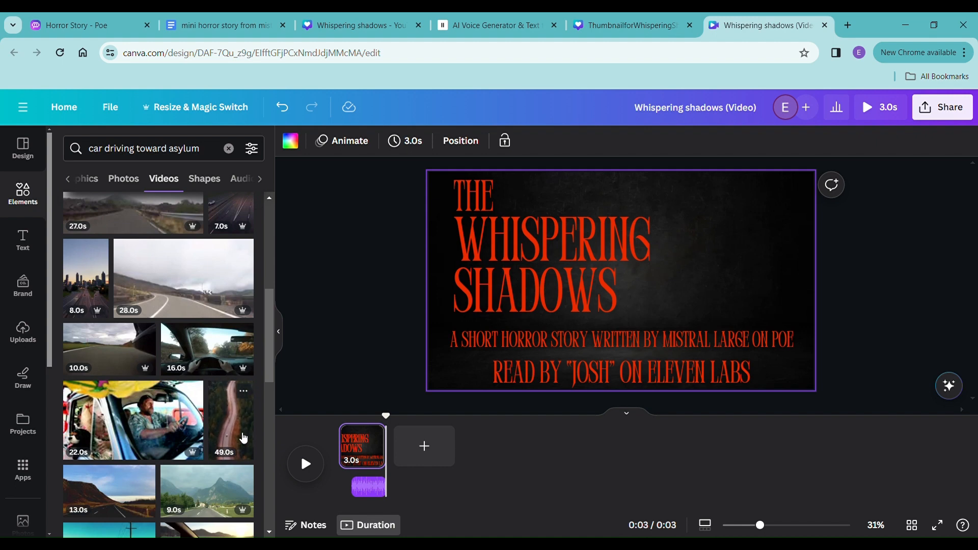
scroll(243, 439, "down", 1)
scroll(245, 423, "down", 1)
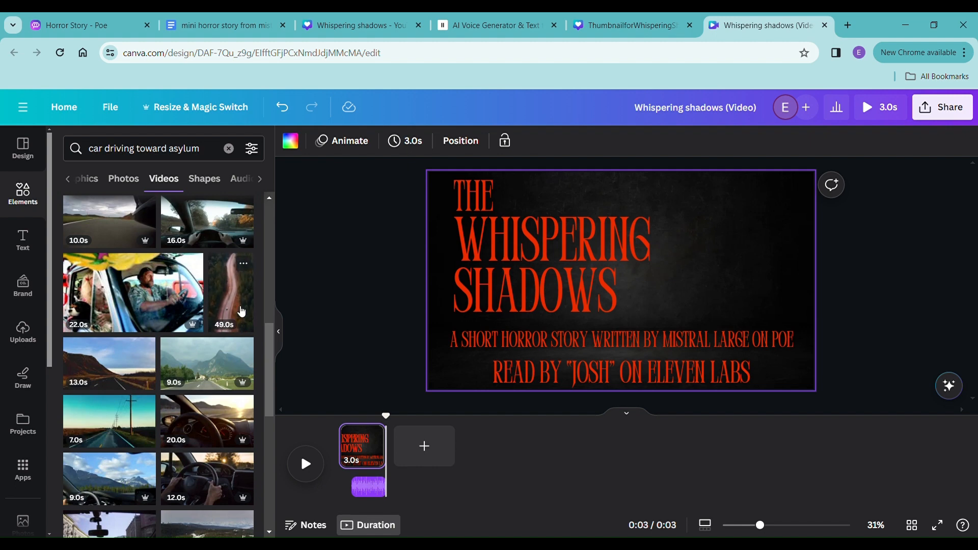
scroll(242, 312, "down", 4)
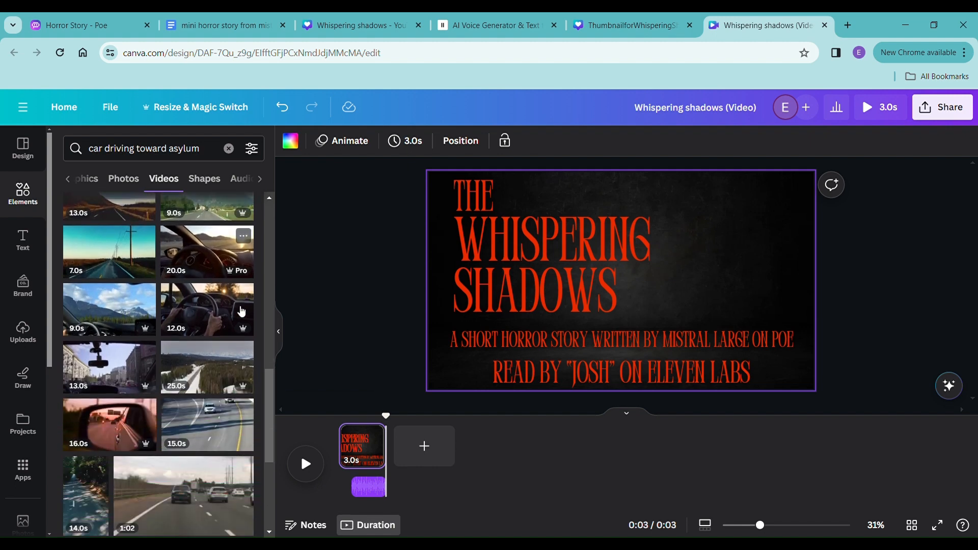
scroll(241, 312, "down", 3)
scroll(239, 310, "down", 5)
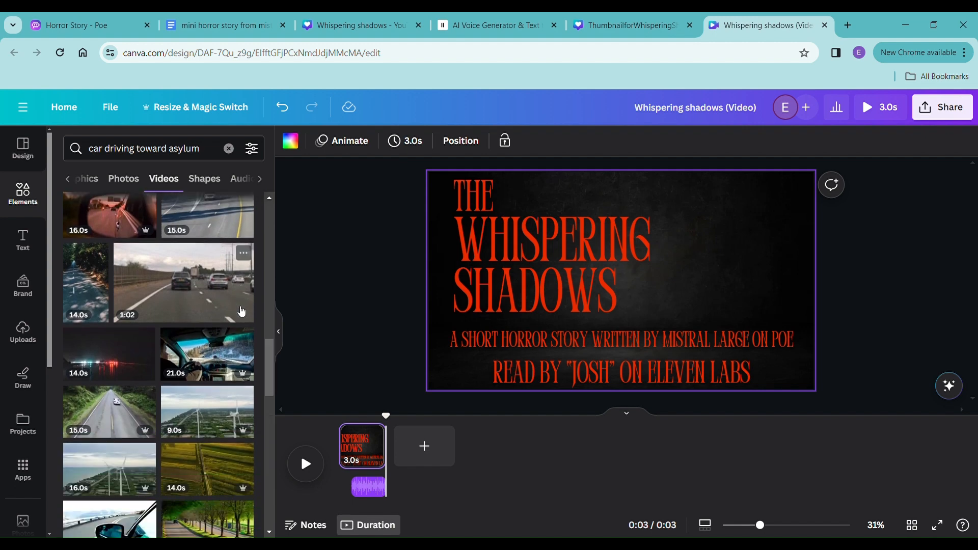
scroll(239, 311, "down", 1)
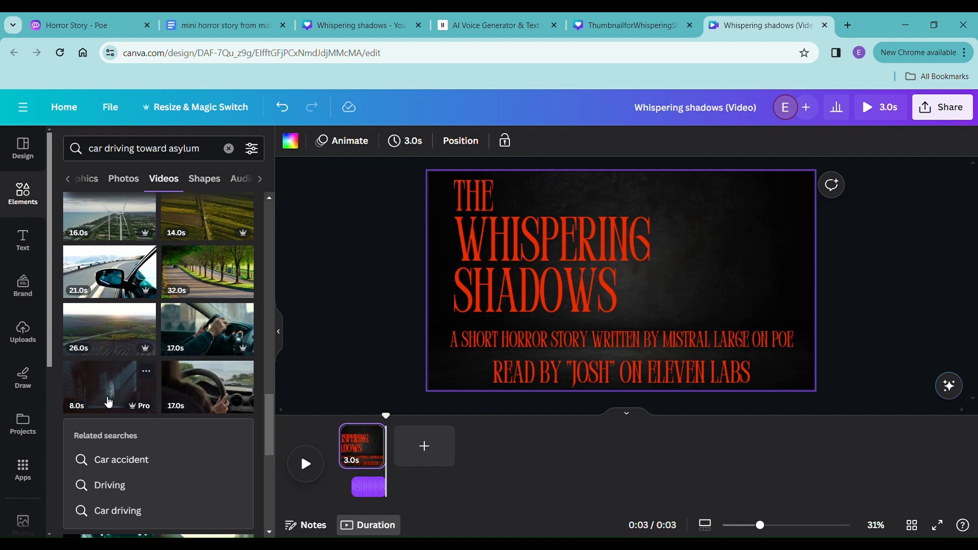
scroll(110, 400, "down", 4)
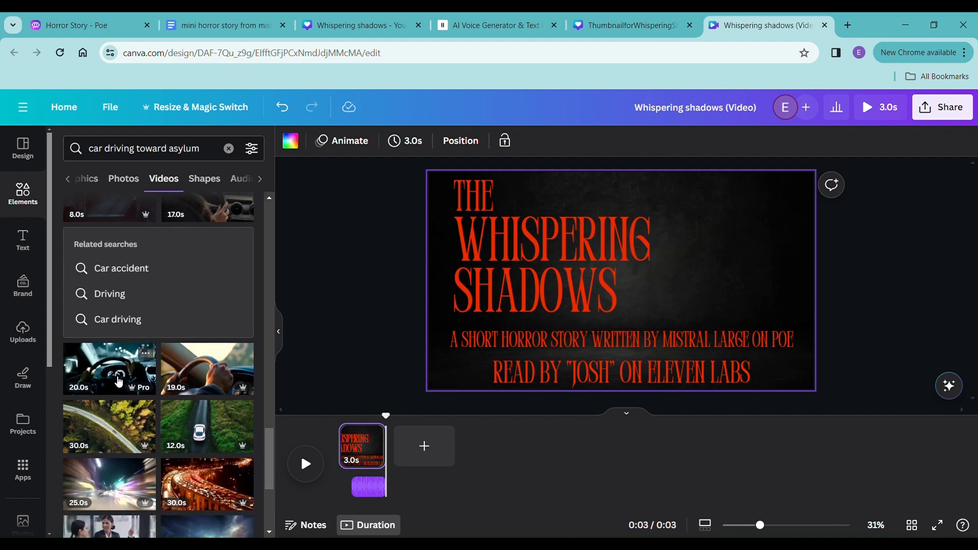
scroll(120, 383, "down", 4)
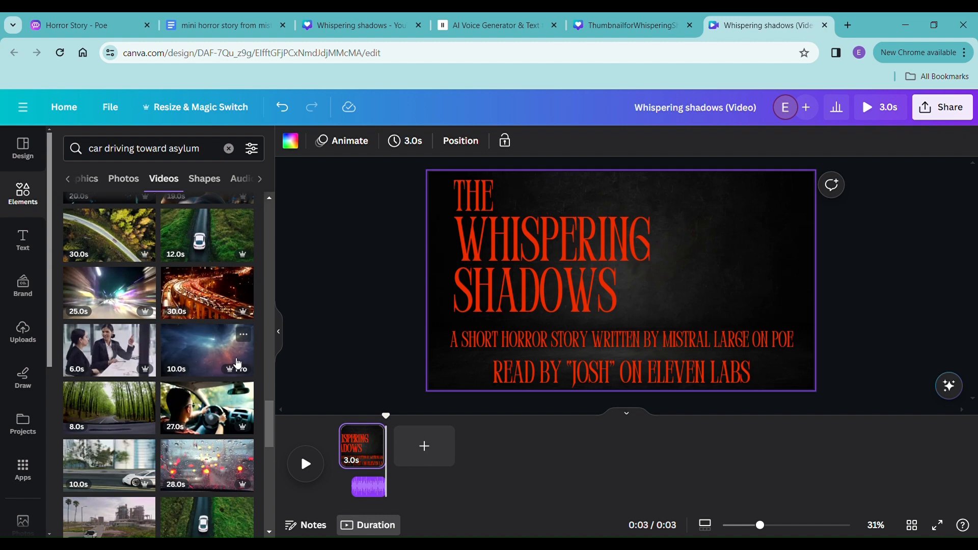
scroll(237, 363, "down", 5)
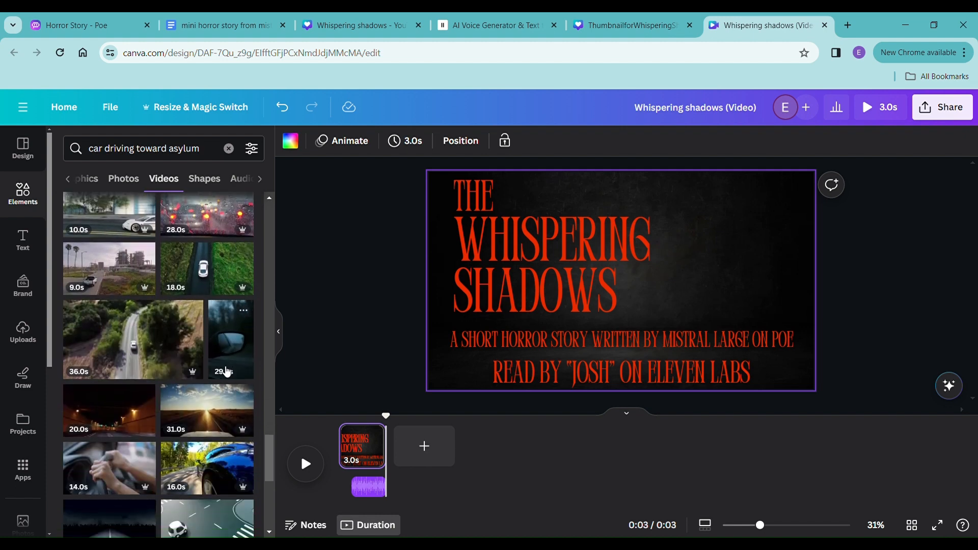
scroll(221, 375, "down", 4)
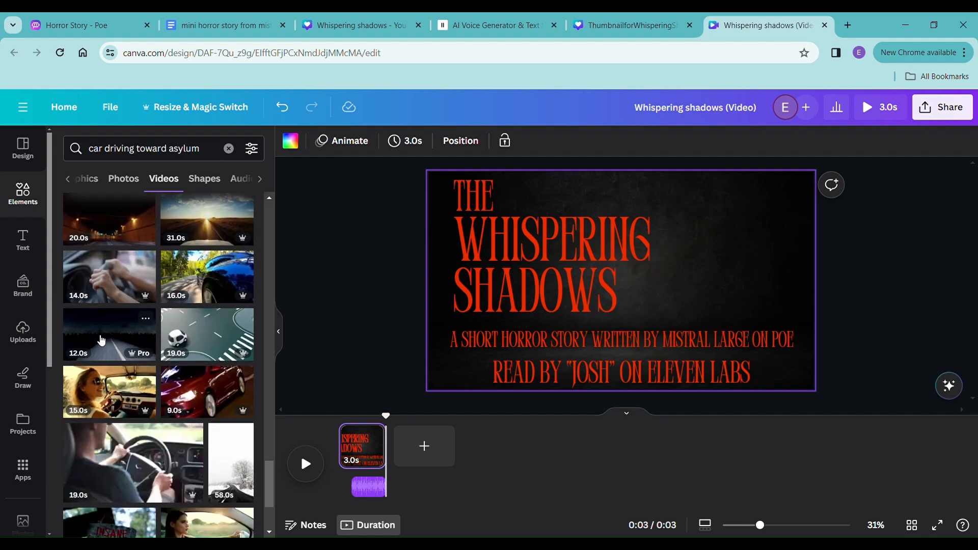
scroll(232, 345, "up", 4)
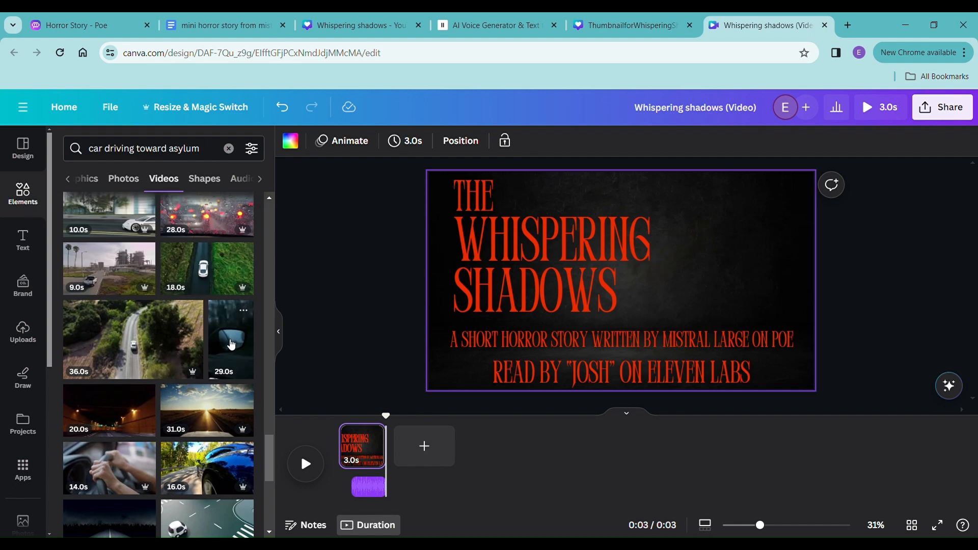
left_click_drag(231, 344, 414, 451)
left_click_drag(838, 446, 516, 475)
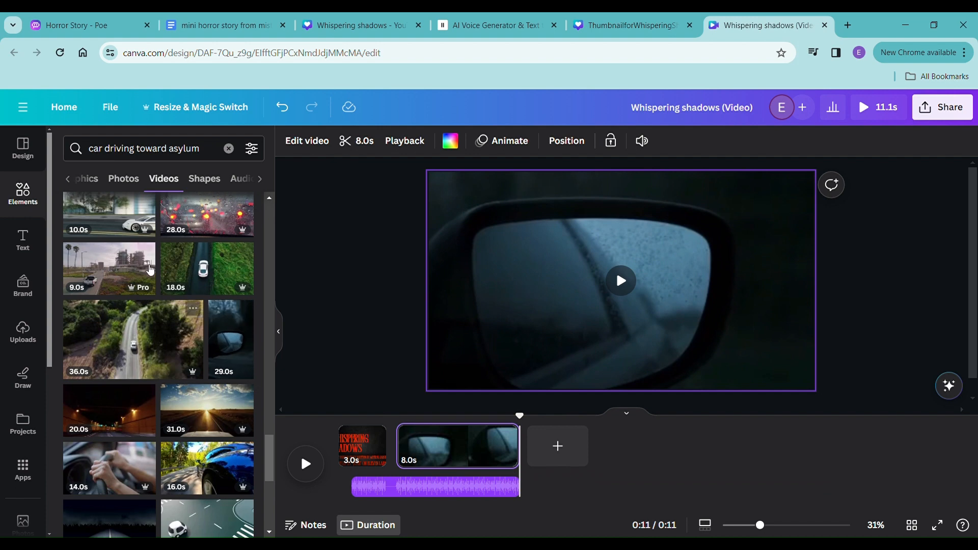
- Search the video elements for "asylum" and look through the matching clips
left_click(171, 148)
left_click_drag(205, 148, 50, 164)
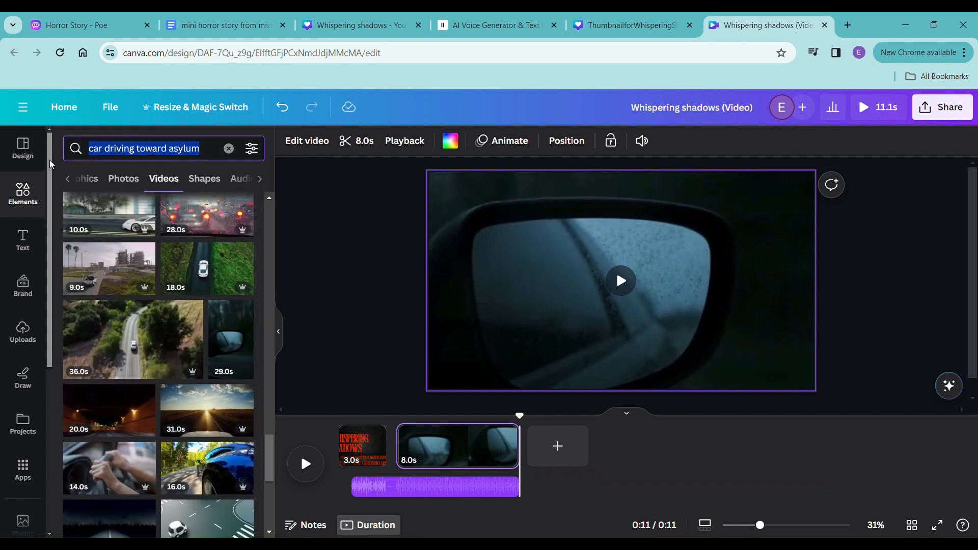
type("asylym")
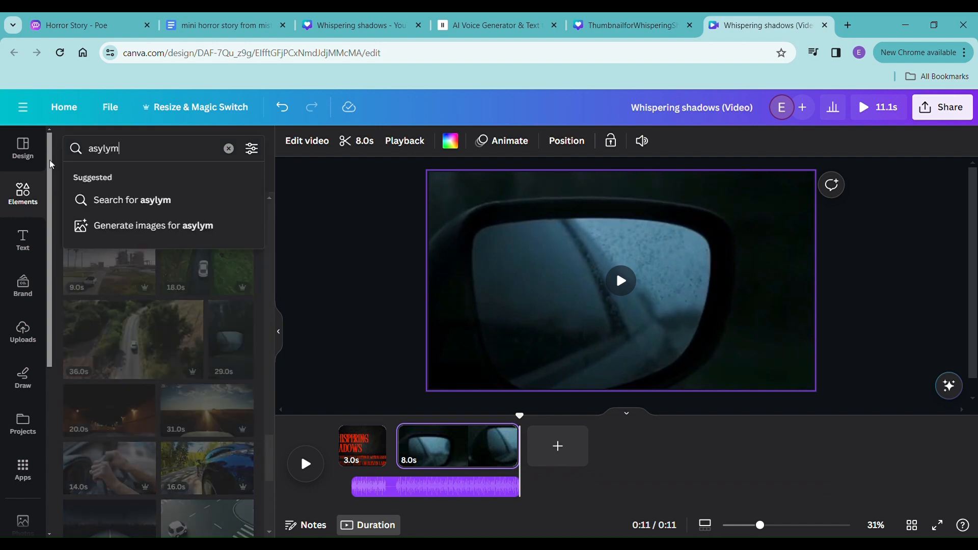
key("Return")
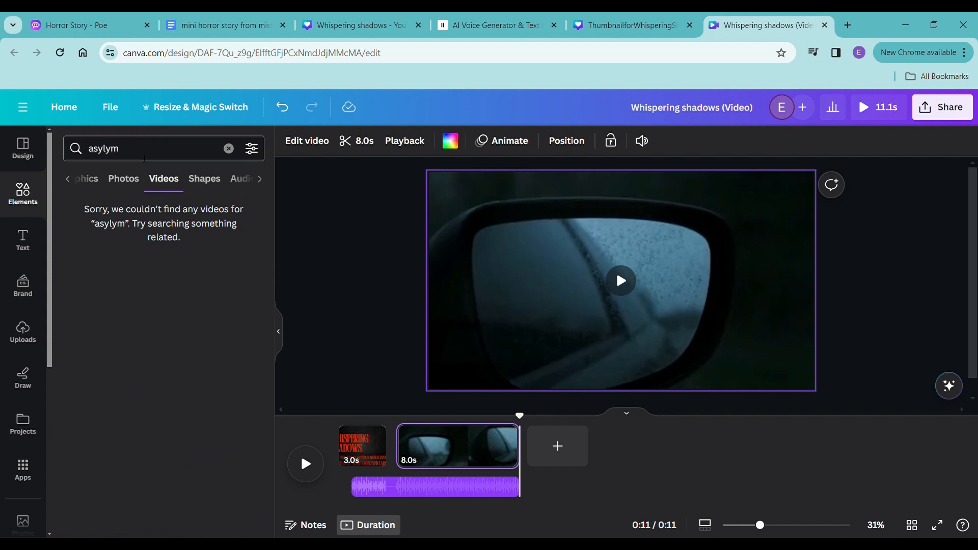
left_click(150, 154)
key("BackSpace")
key("BackSpace")
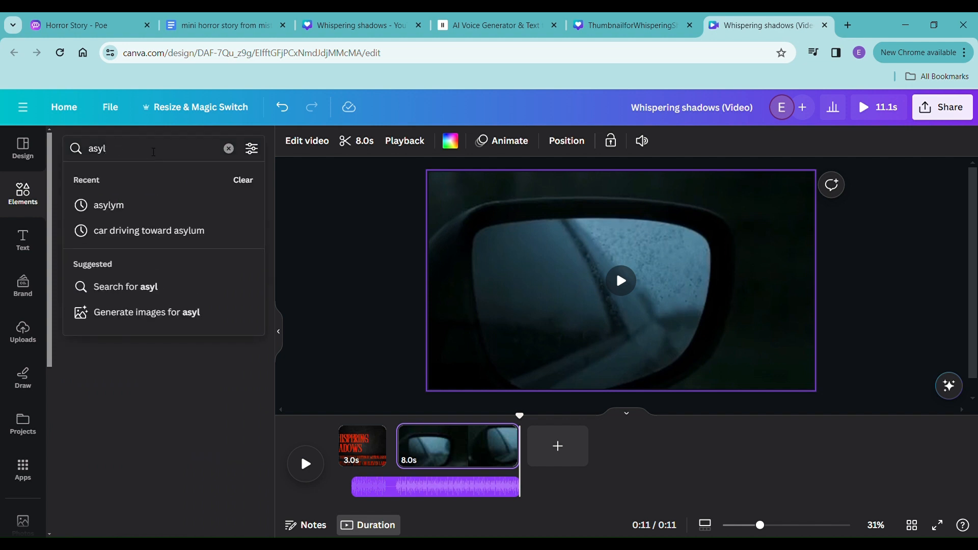
type("um")
key("Return")
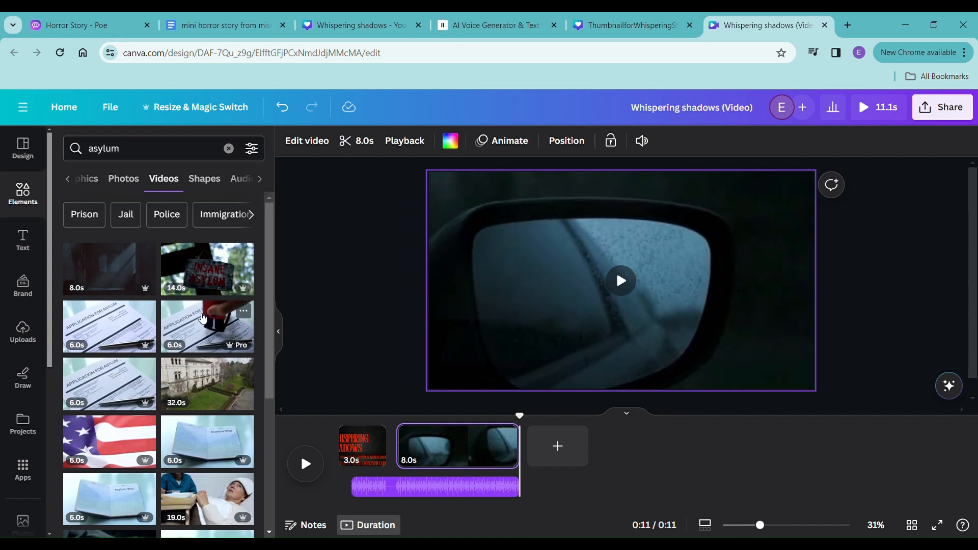
scroll(212, 311, "down", 5)
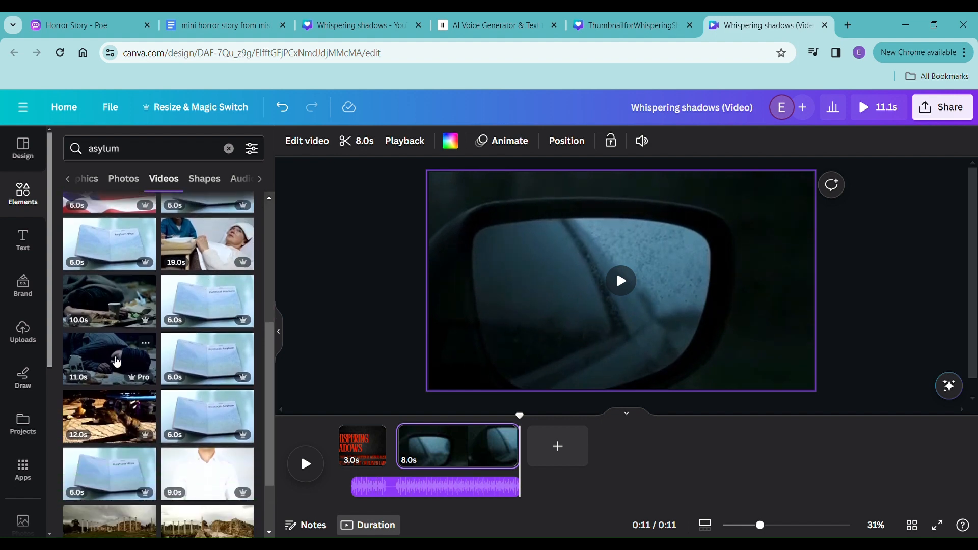
scroll(133, 364, "down", 2)
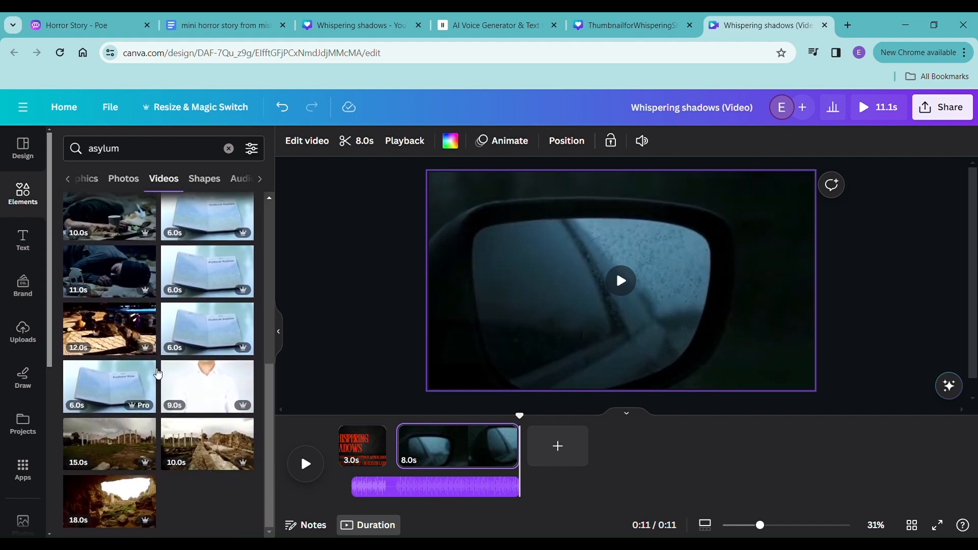
scroll(148, 410, "up", 7)
- Search the video elements for "spooky" instead
left_click_drag(139, 150, 48, 156)
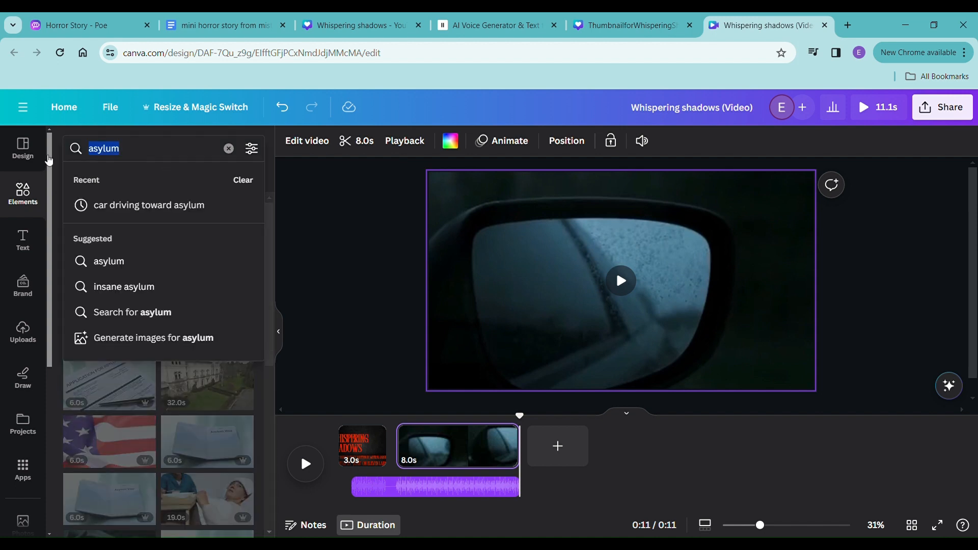
type("spooky")
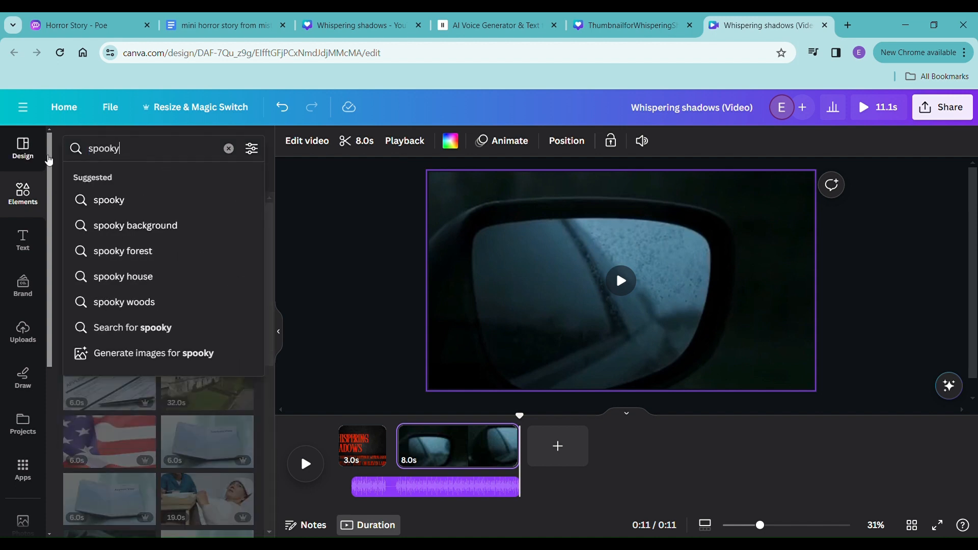
key("Return")
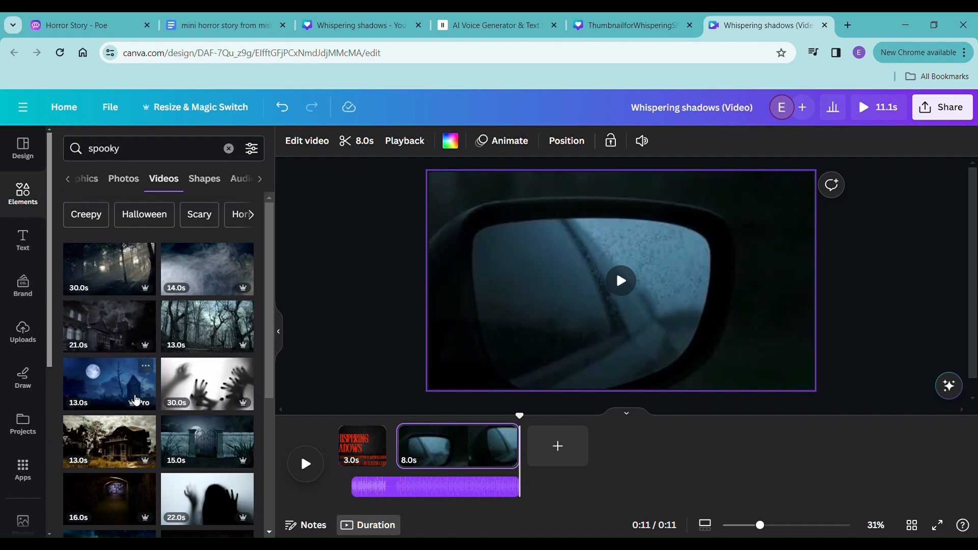
- Add the 20-second video of the moon behind dark trees as a new page after the car-mirror page and trim it to 8.0 seconds
scroll(135, 399, "down", 3)
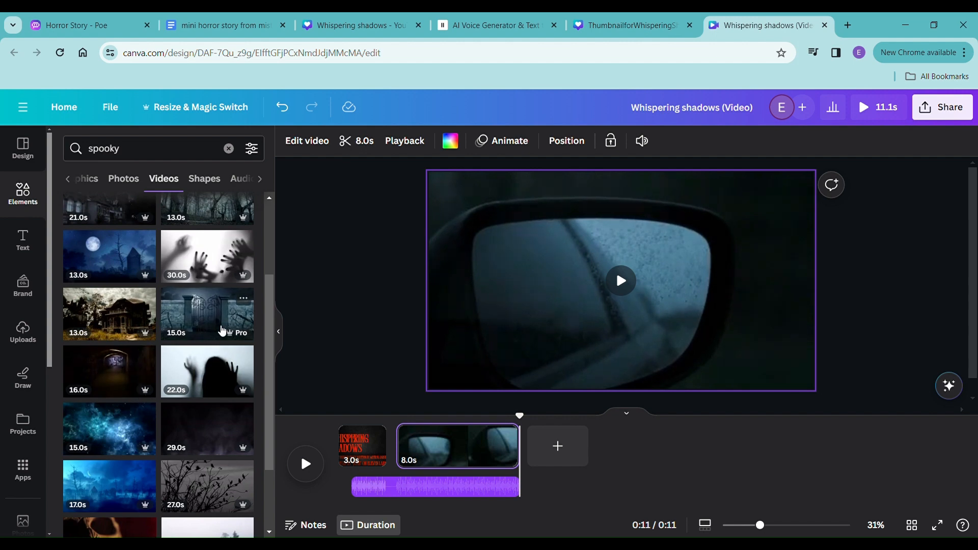
scroll(189, 325, "down", 2)
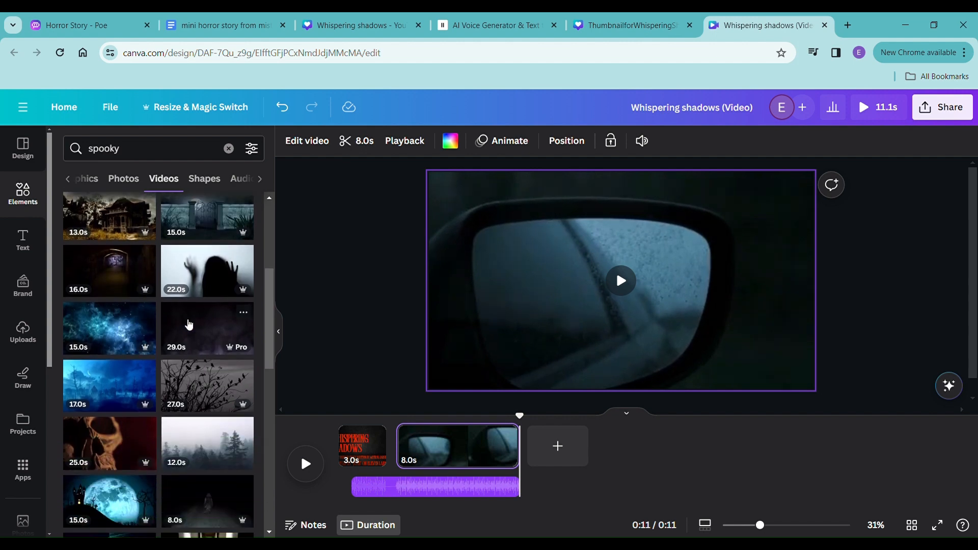
scroll(199, 325, "down", 4)
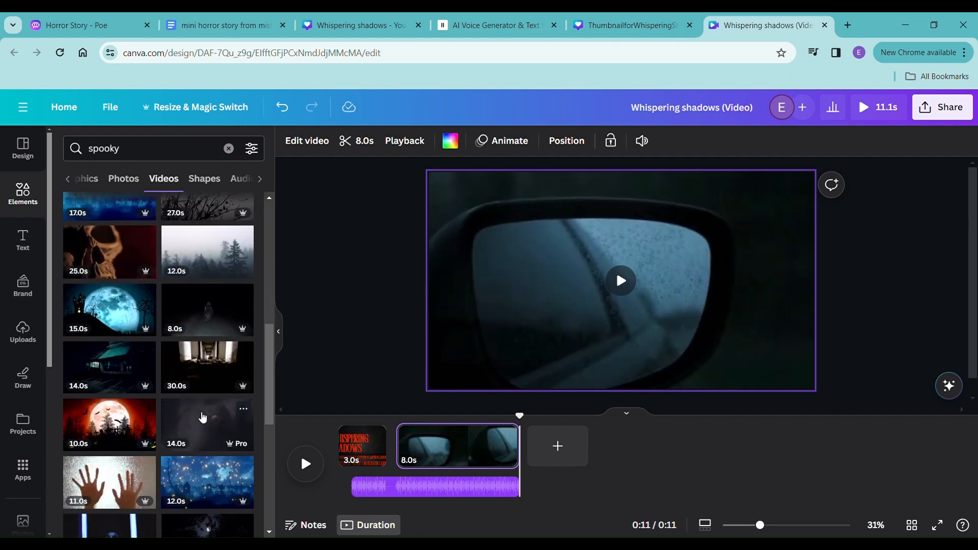
scroll(203, 414, "down", 3)
scroll(203, 414, "down", 1)
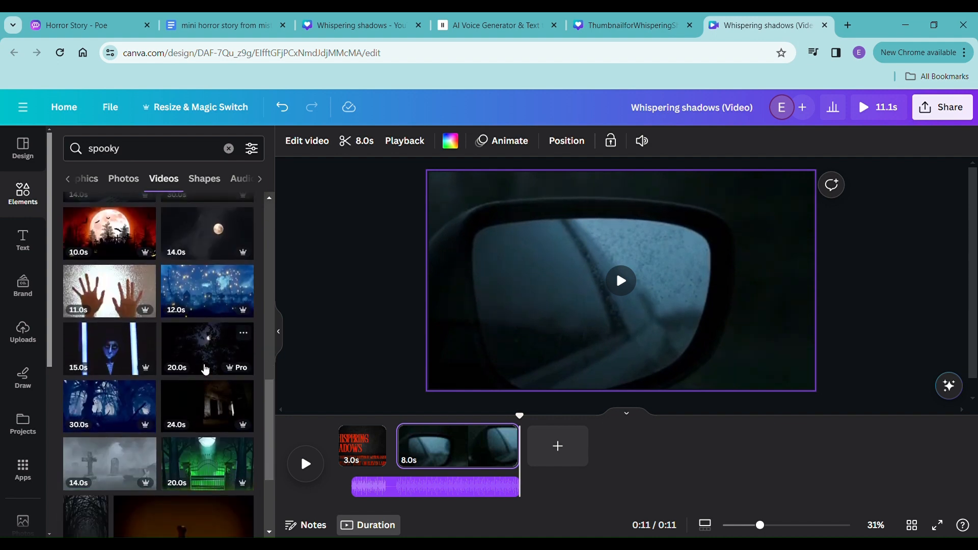
left_click_drag(205, 367, 584, 469)
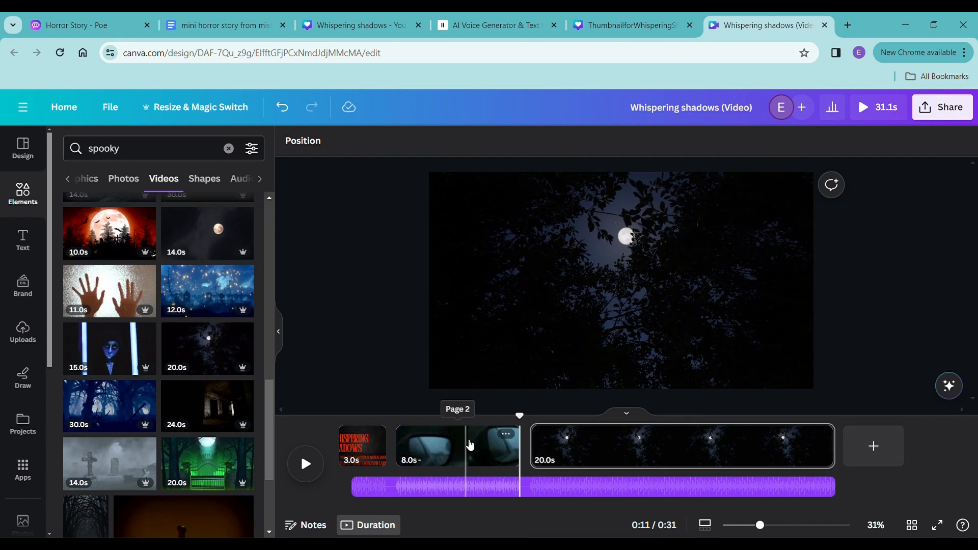
left_click_drag(836, 457, 653, 461)
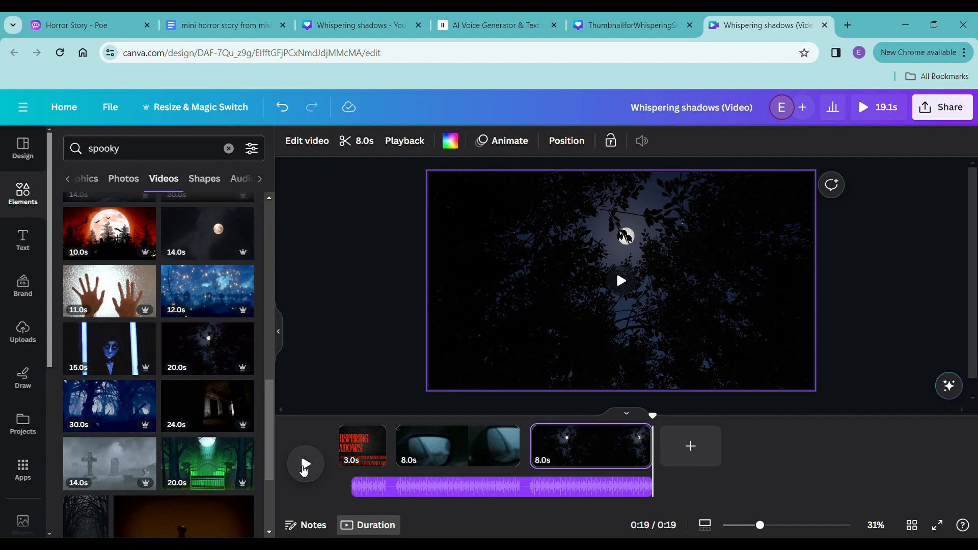
- Return the playhead to the title page and align the narration track with the start of that page
left_click(305, 466)
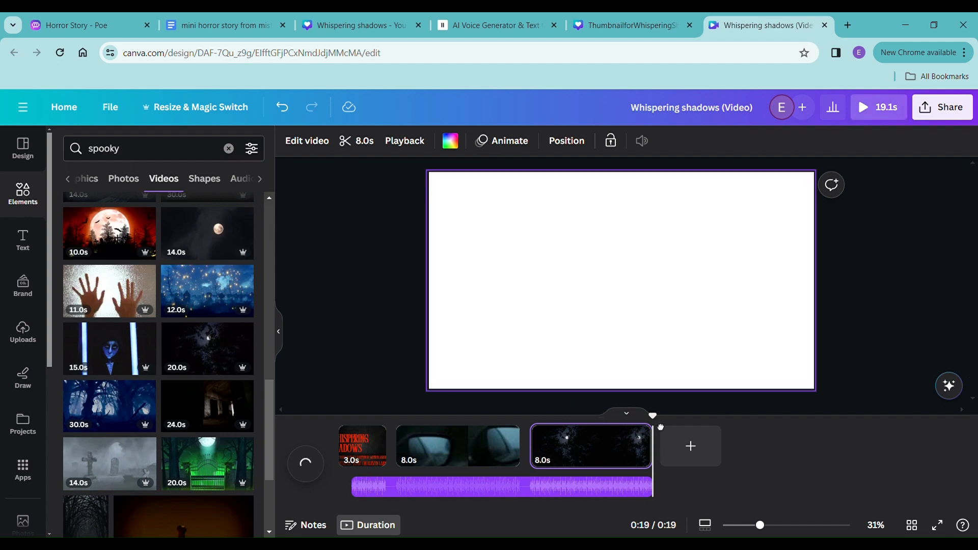
left_click_drag(661, 427, 351, 419)
left_click(359, 447)
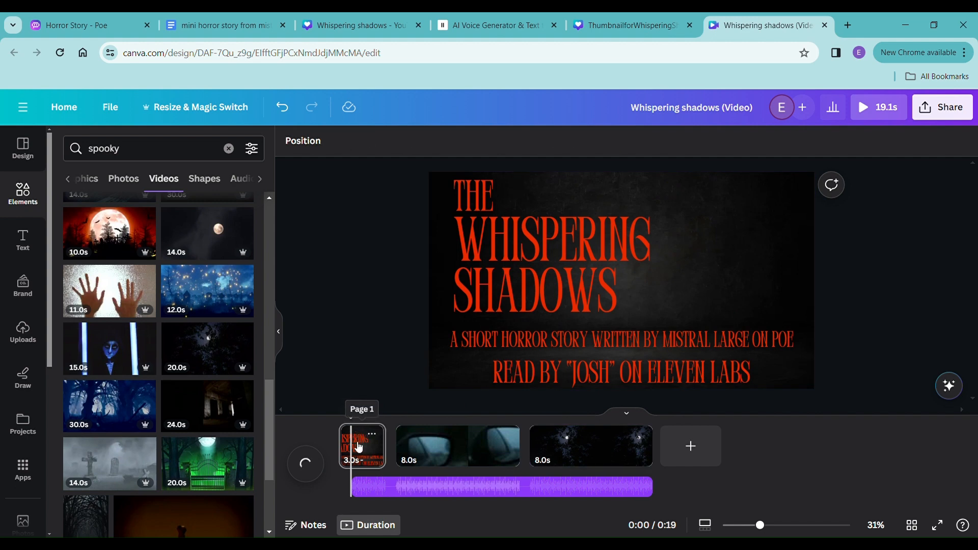
left_click(372, 491)
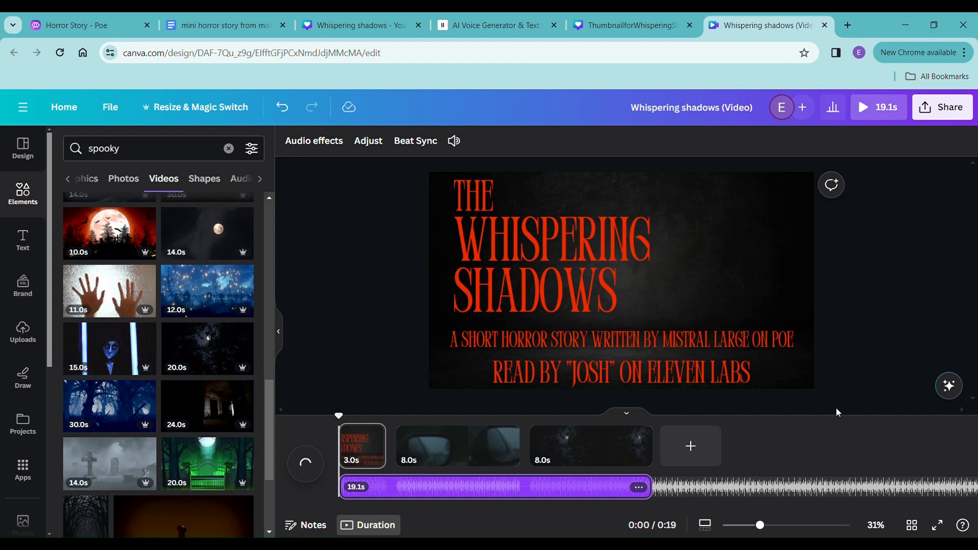
- Preview the whole video, replay the change from the title page to the car-mirror clip, and close the preview
left_click(867, 109)
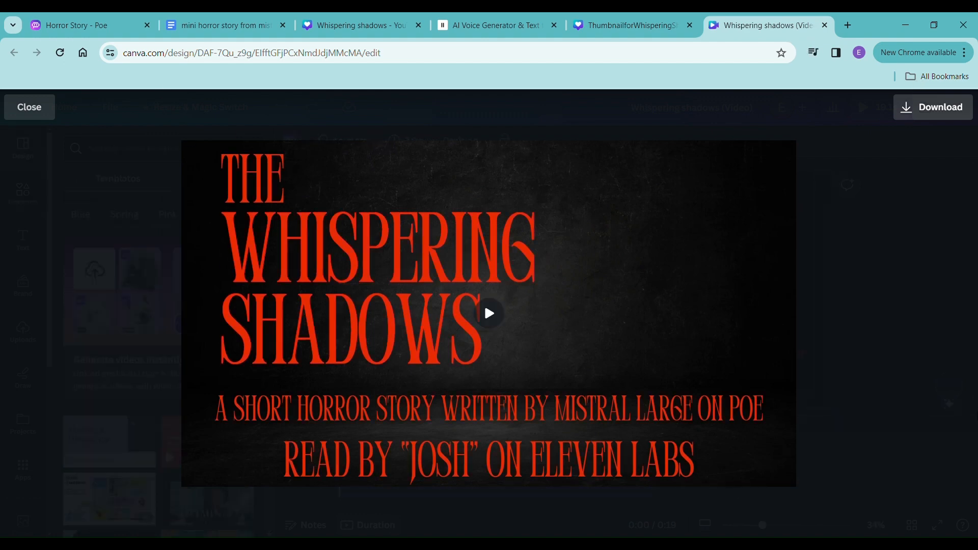
mouse_move(692, 326)
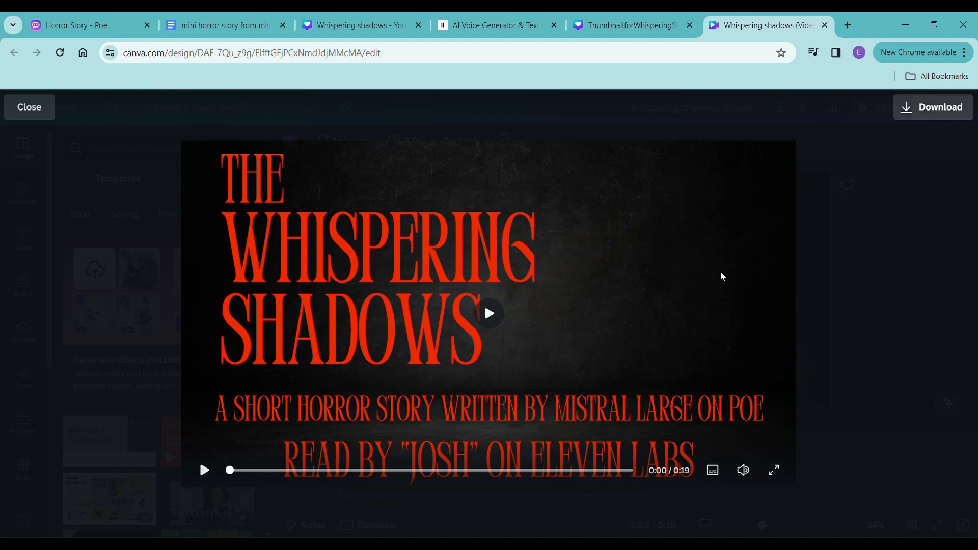
mouse_move(218, 348)
left_click(490, 312)
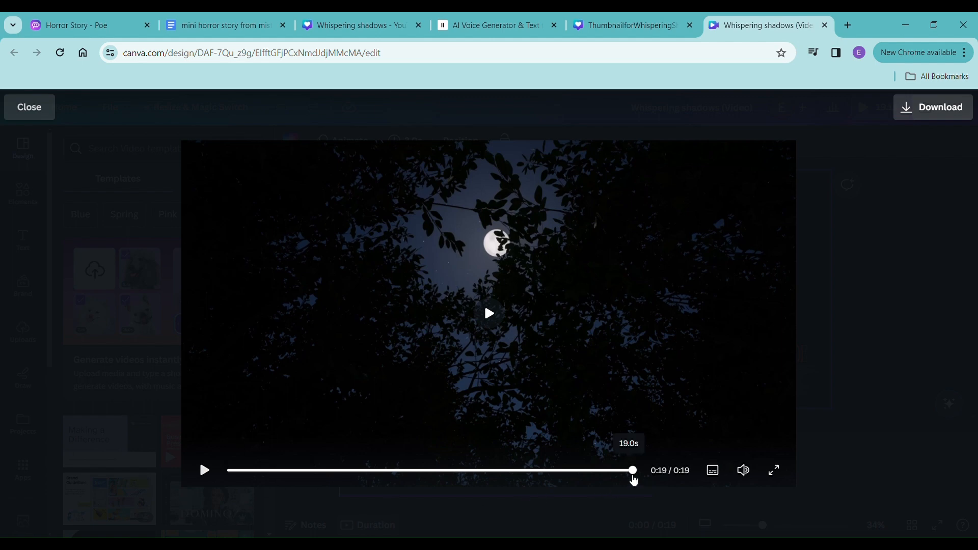
left_click_drag(633, 473, 216, 495)
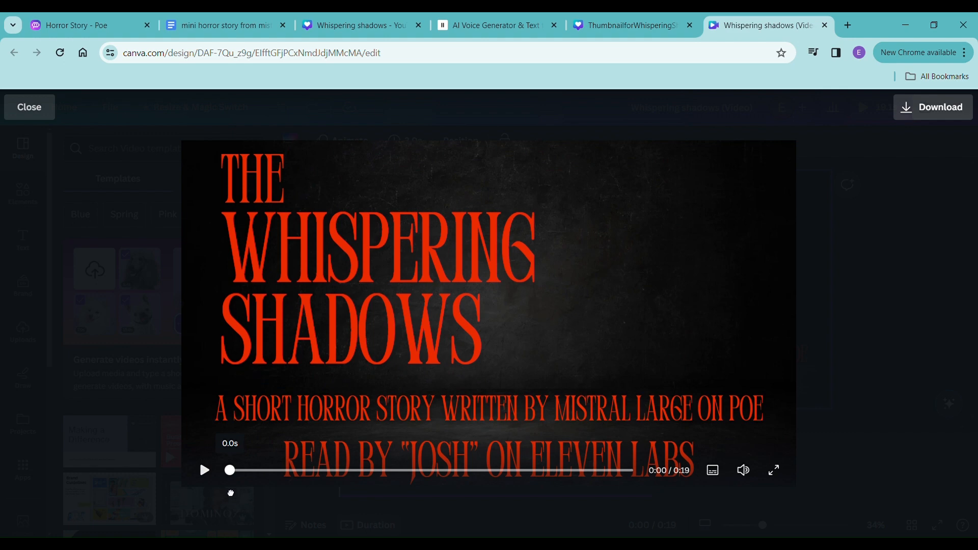
left_click_drag(233, 493, 290, 493)
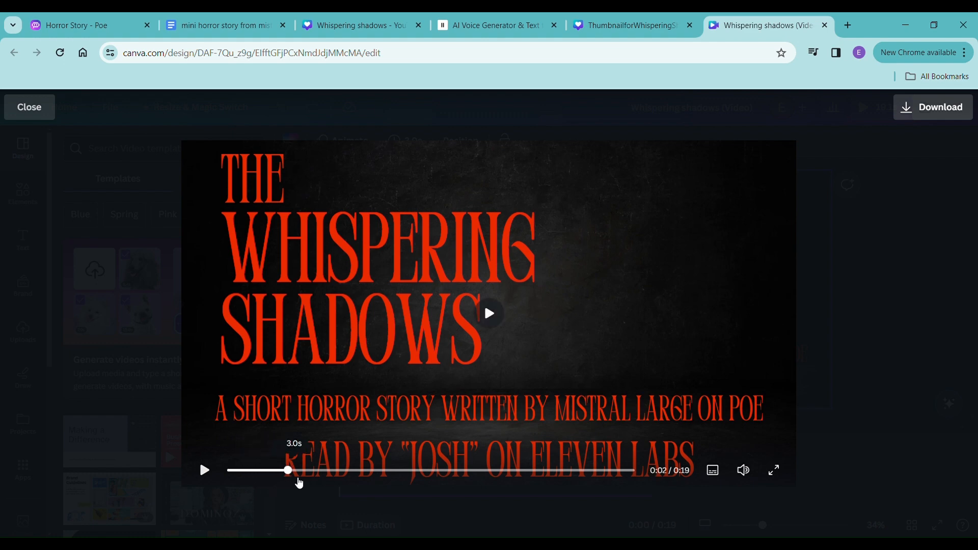
left_click(481, 324)
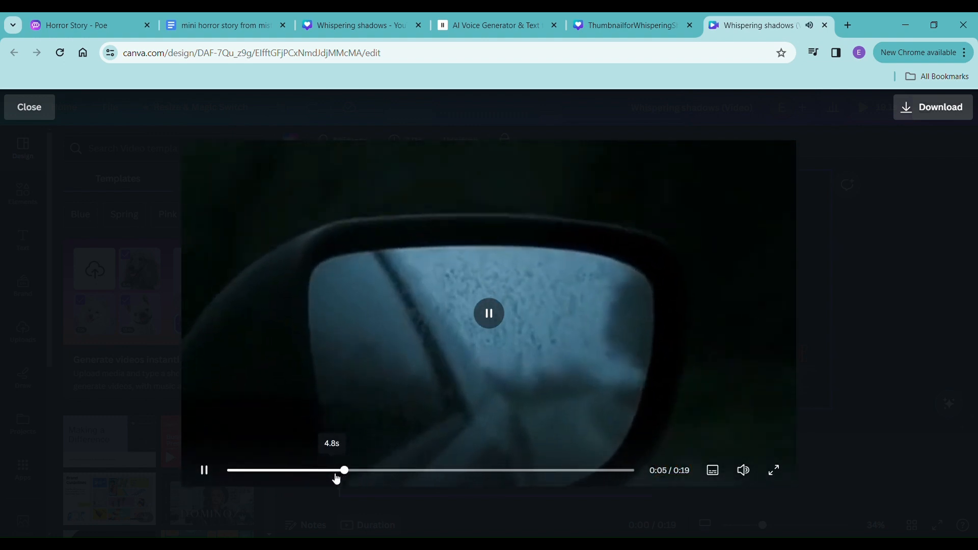
left_click(211, 480)
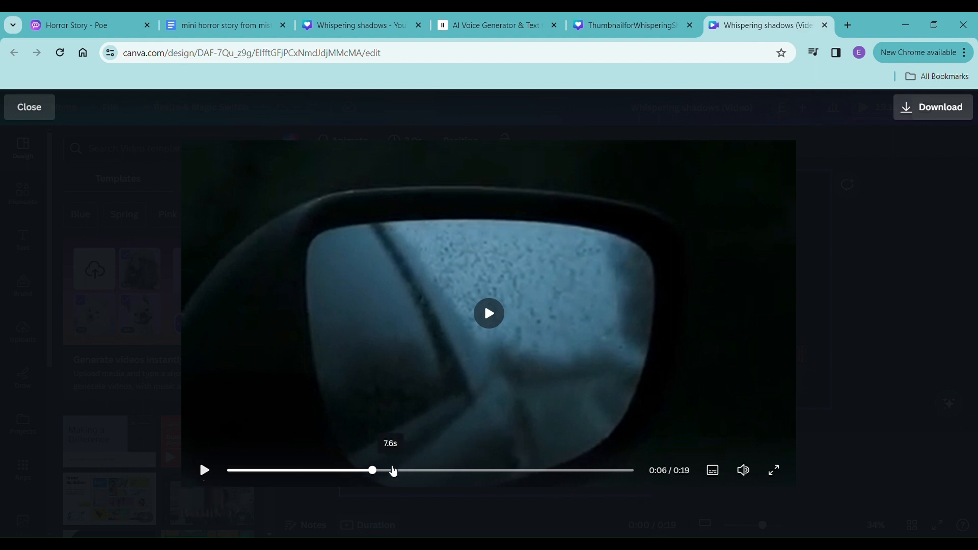
left_click_drag(376, 471, 252, 489)
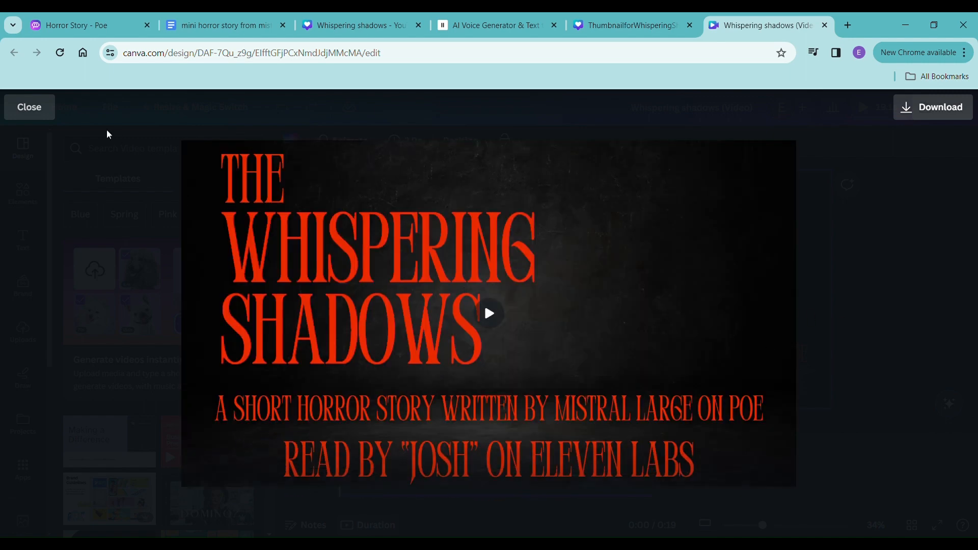
left_click(39, 104)
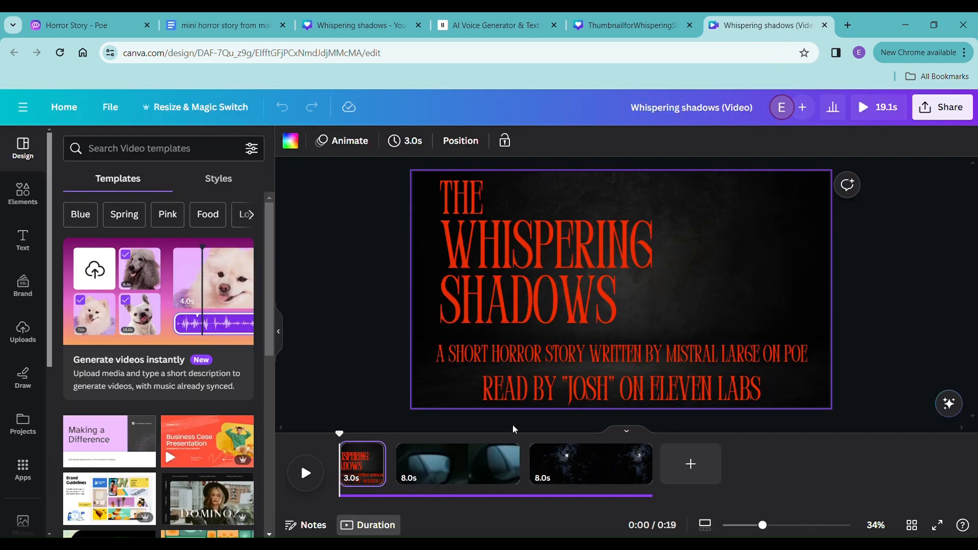
- Shorten the title page to 2.0 seconds
mouse_move(385, 466)
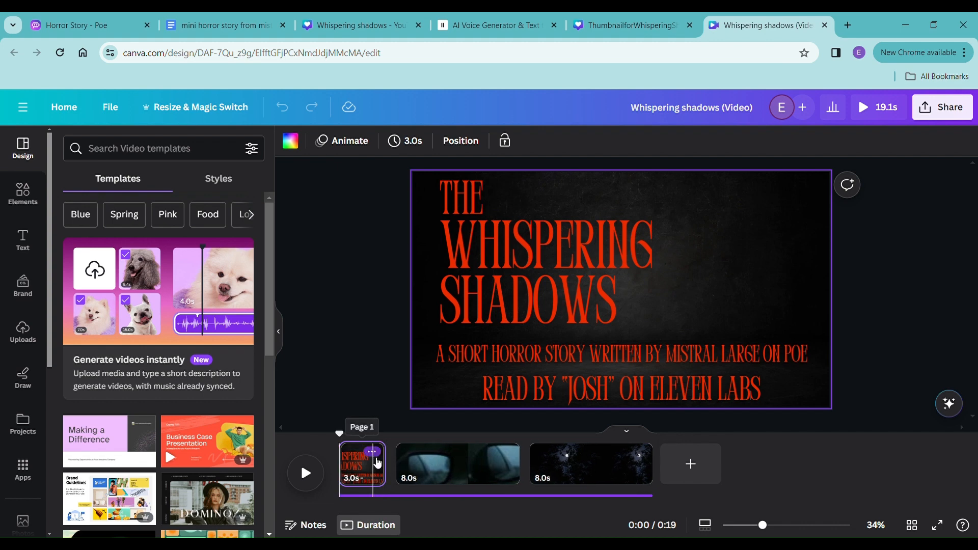
left_click(372, 464)
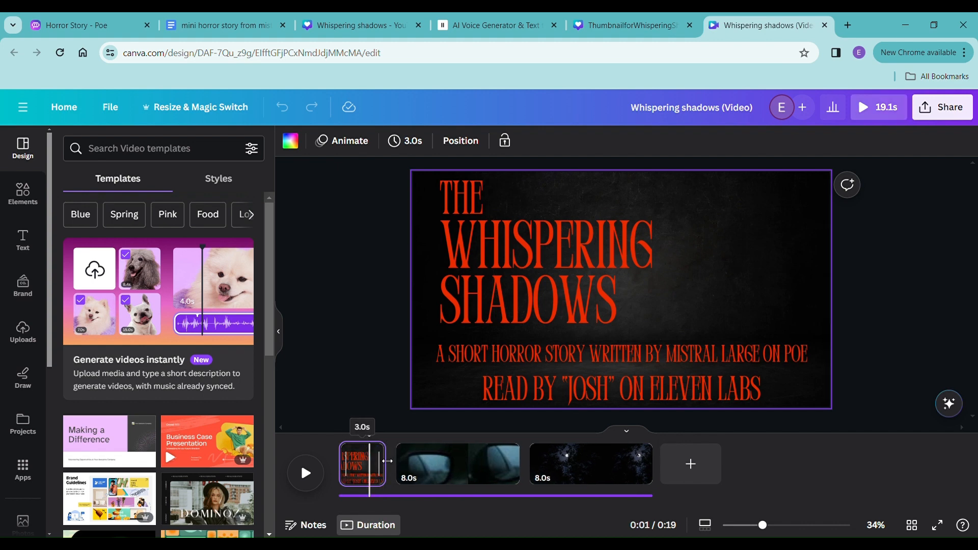
left_click_drag(388, 460, 374, 461)
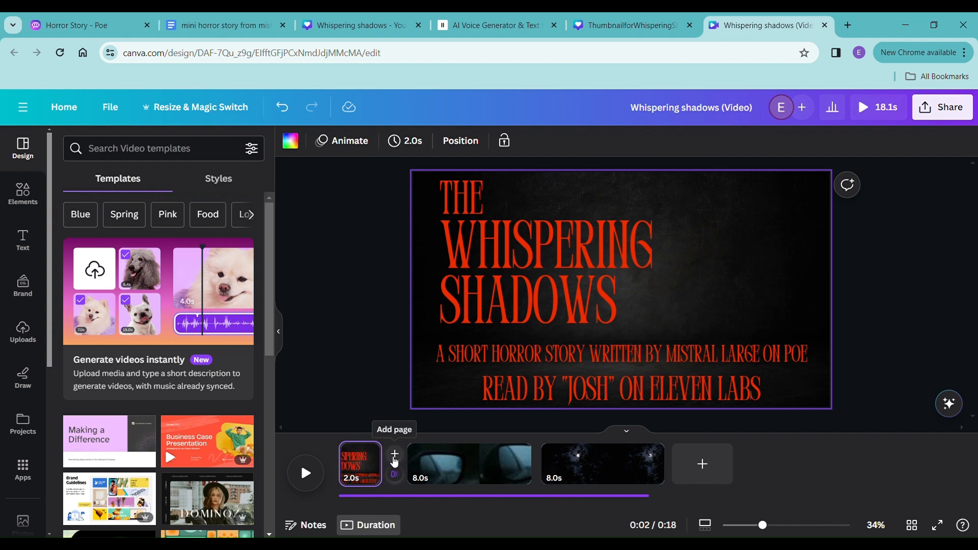
- Add a Dissolve transition between the title page and the car-mirror page
left_click(400, 476)
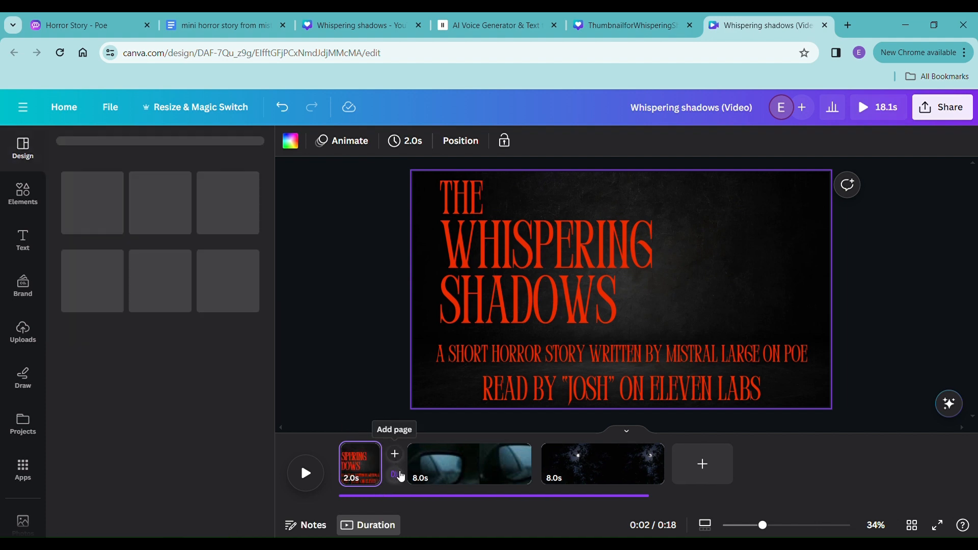
left_click(181, 203)
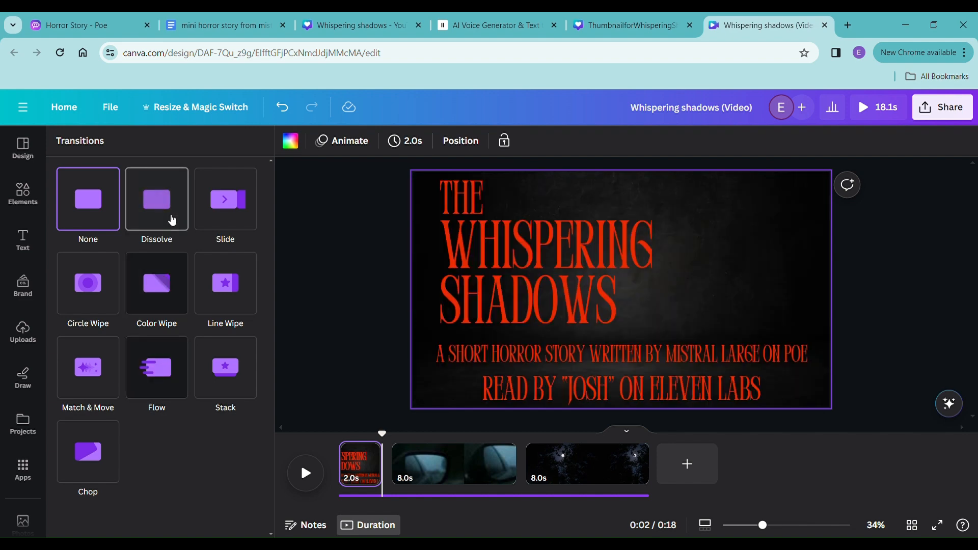
left_click(172, 220)
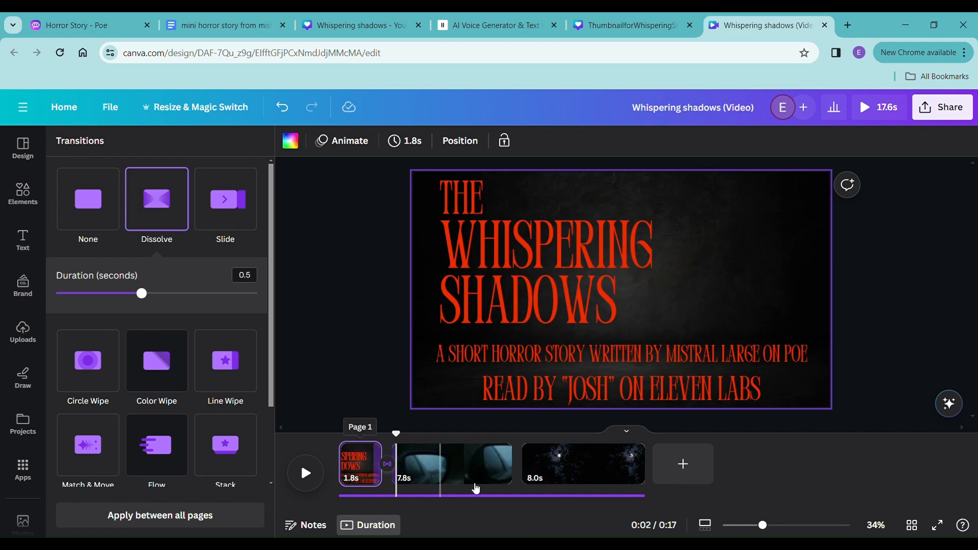
- Add a Dissolve transition between the car-mirror page and the third page, and play back the opening from the title page
left_click(525, 476)
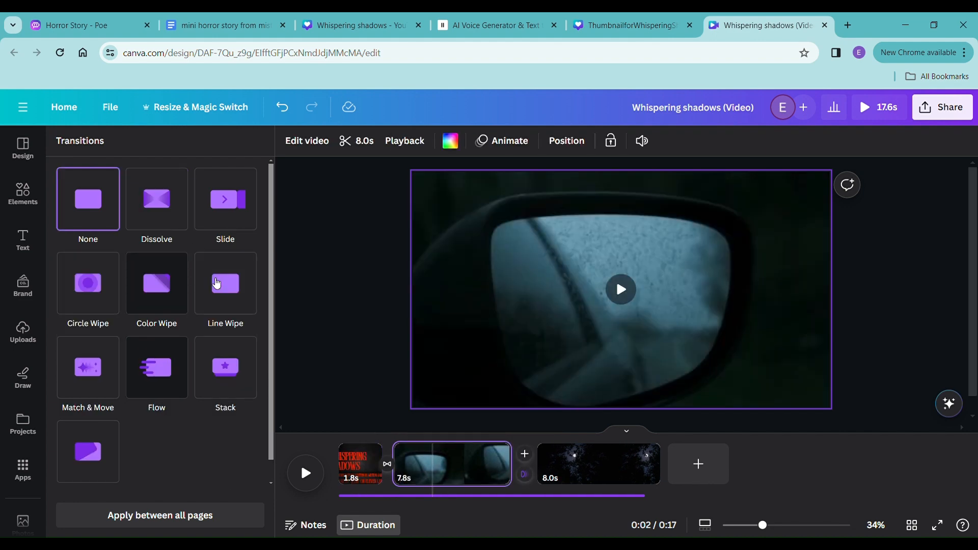
left_click(169, 213)
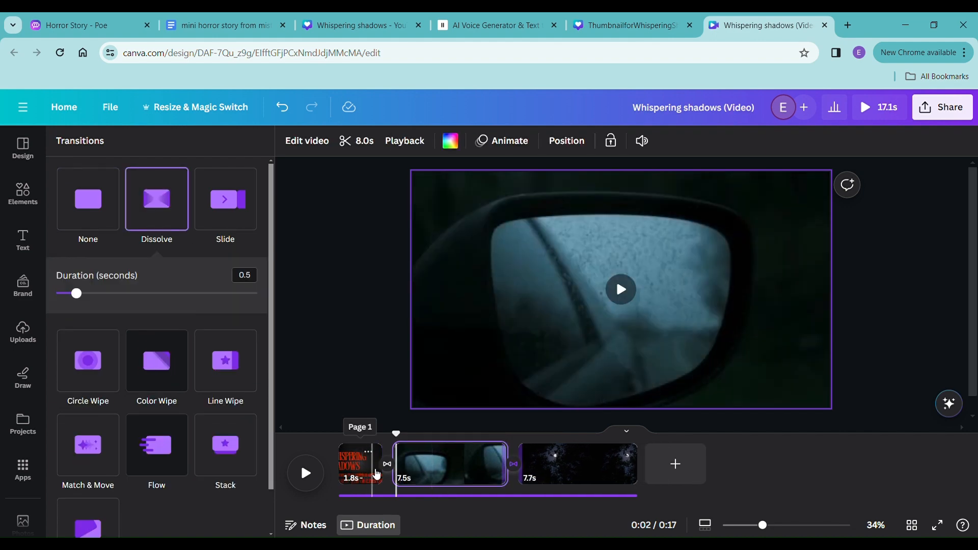
left_click(367, 475)
left_click(323, 477)
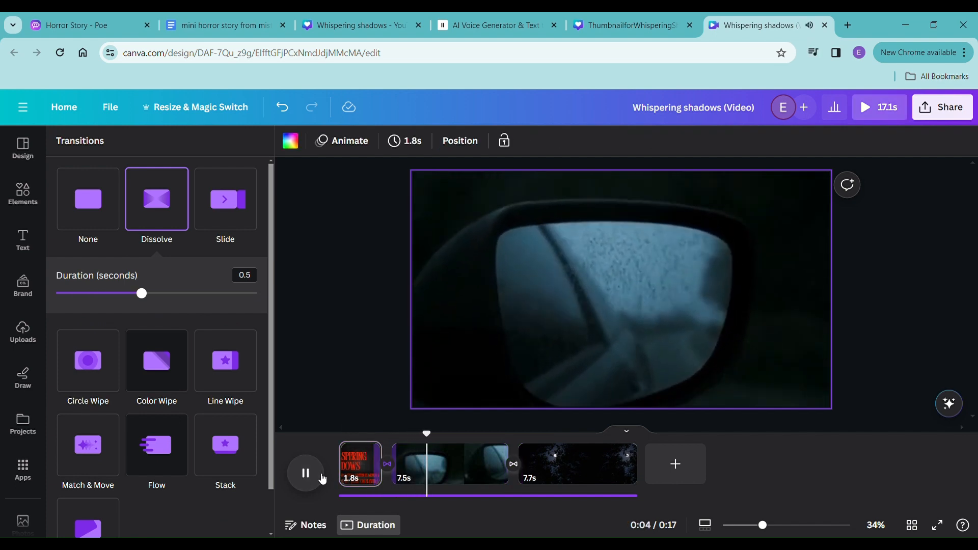
left_click(323, 478)
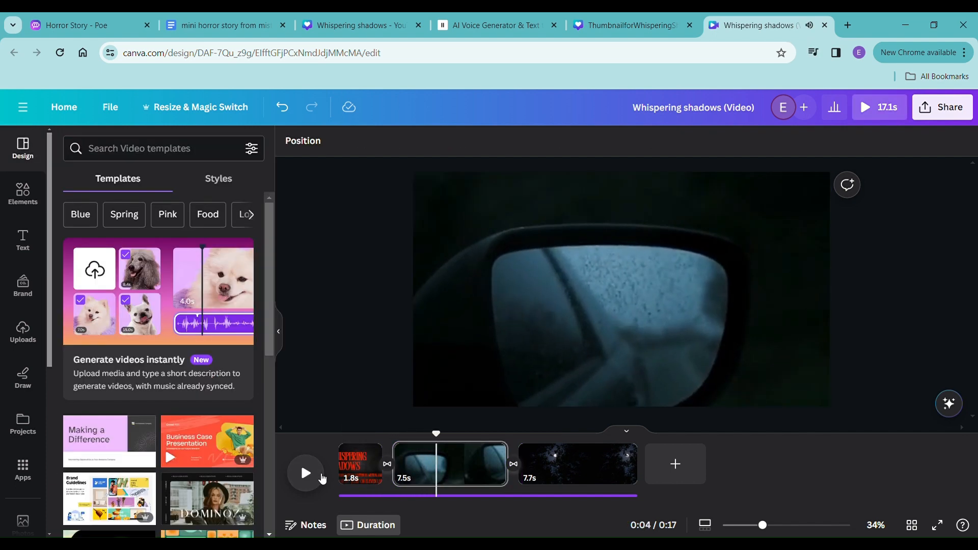
- Shift the narration track to start with the car-mirror page, and play the video from the beginning into that page
left_click(357, 497)
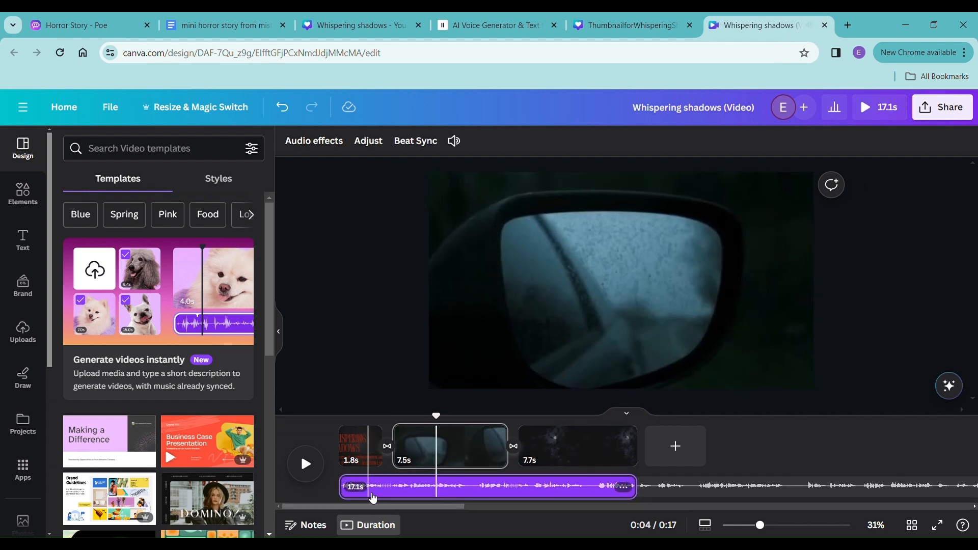
left_click_drag(378, 498, 426, 496)
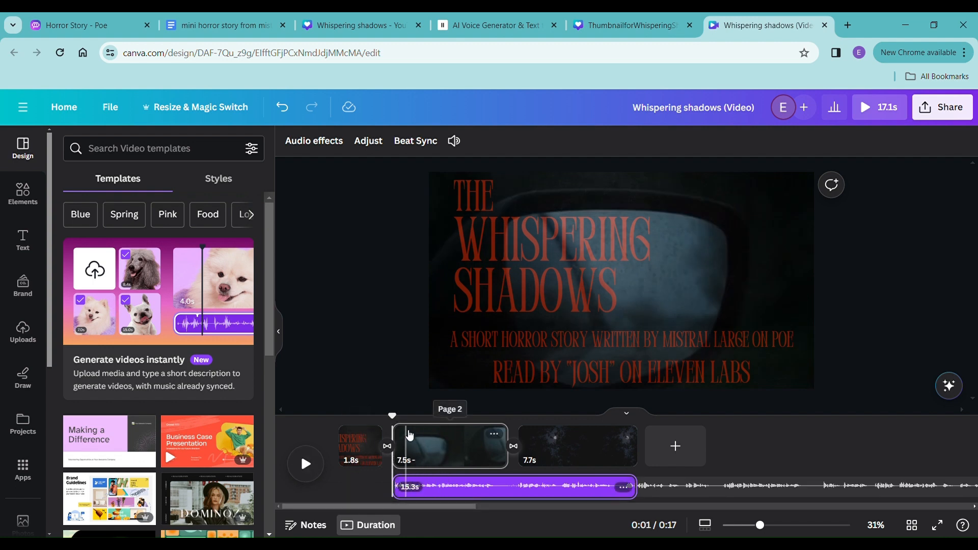
left_click_drag(392, 426, 349, 433)
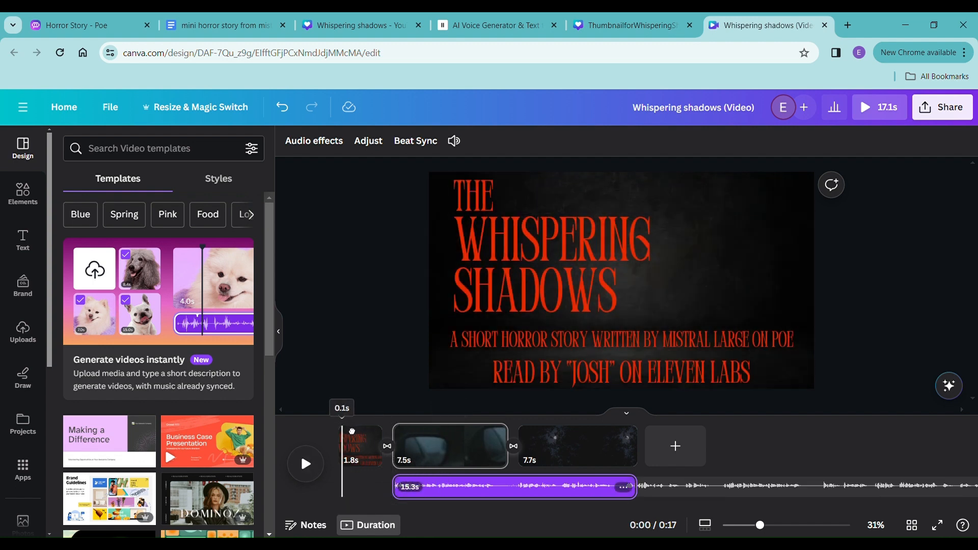
left_click(305, 463)
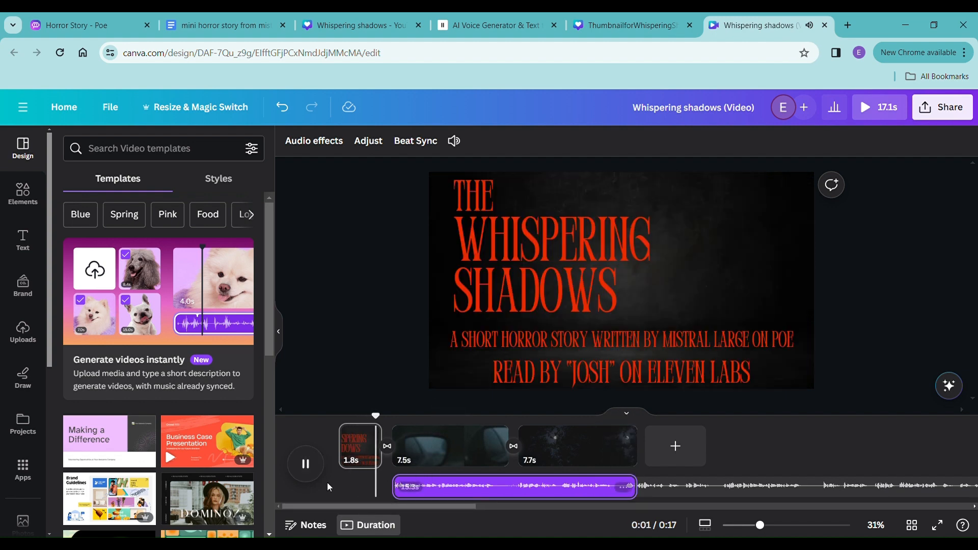
left_click(321, 470)
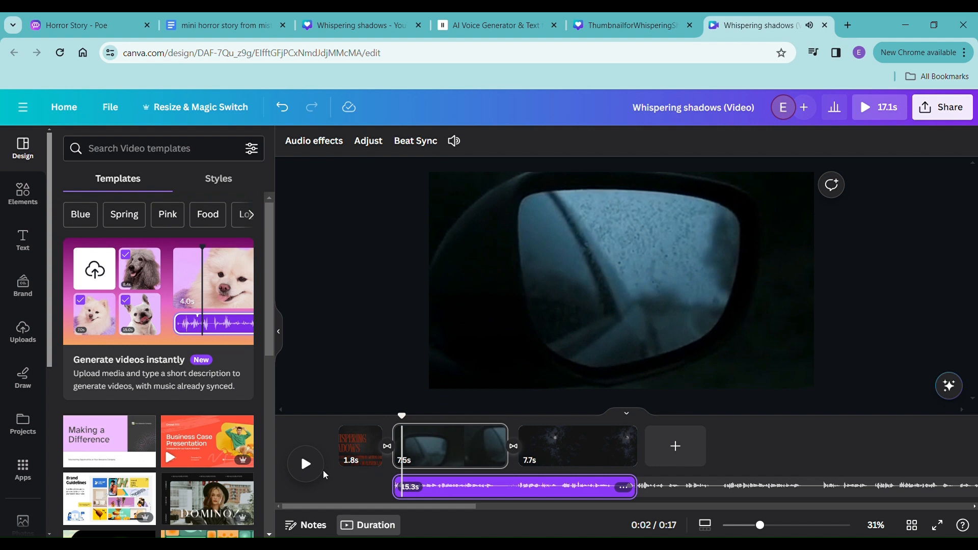